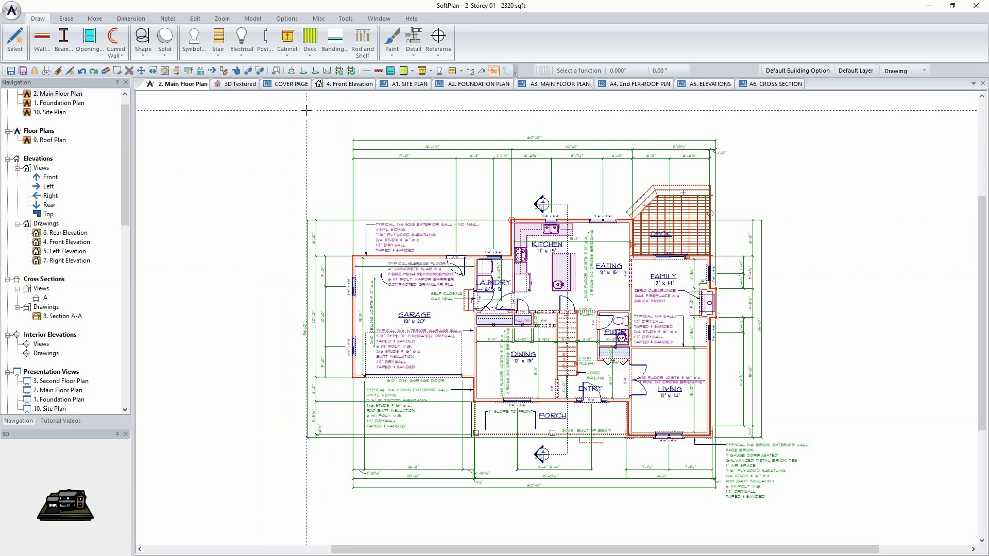
# Scroll the navigation tree to reveal the 24x36 Construction Plans set and its sheets A1 to A6.
pyautogui.click(291, 86)
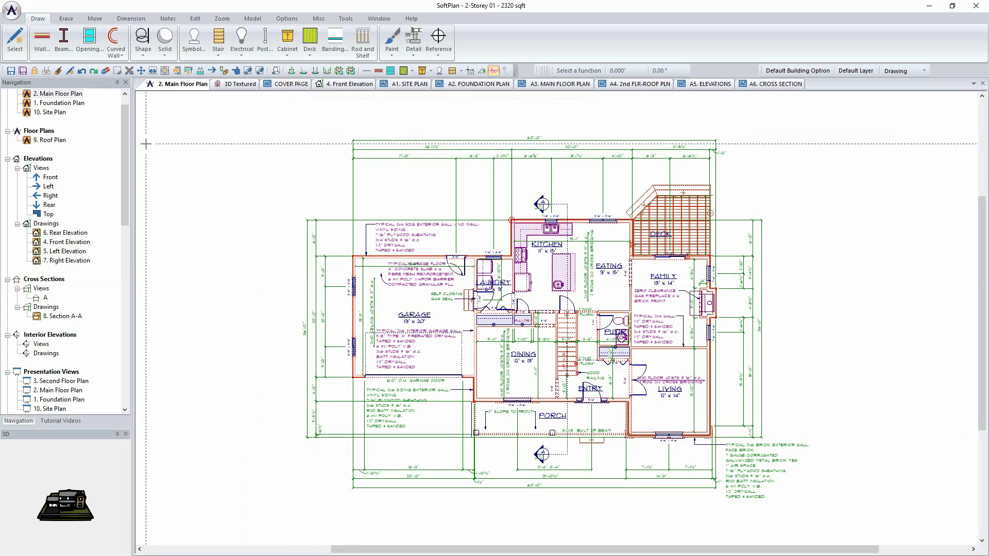
pyautogui.moveTo(125, 166); pyautogui.dragTo(122, 276)
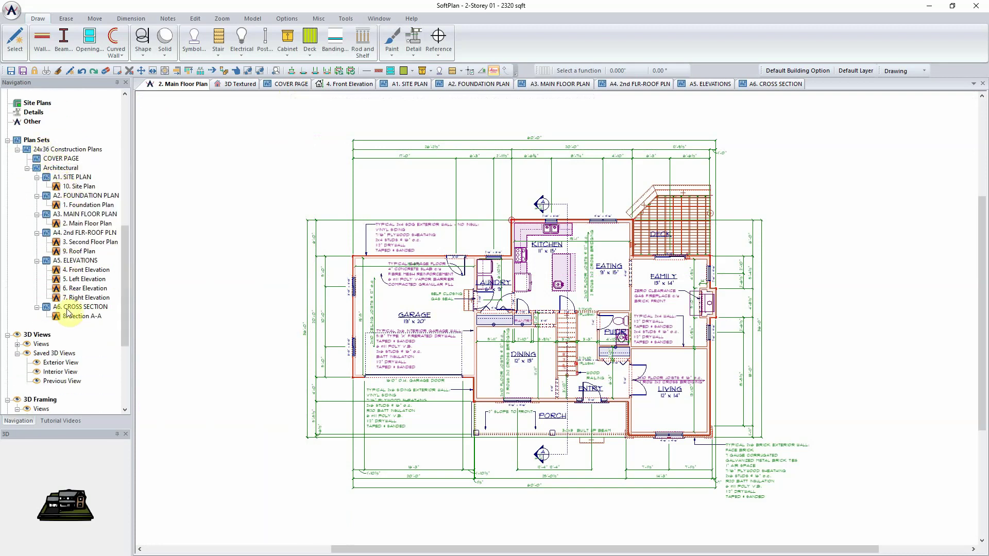
# Page through the cover page, then sheets A1 Site Plan to A6 Cross Section.
pyautogui.click(292, 85)
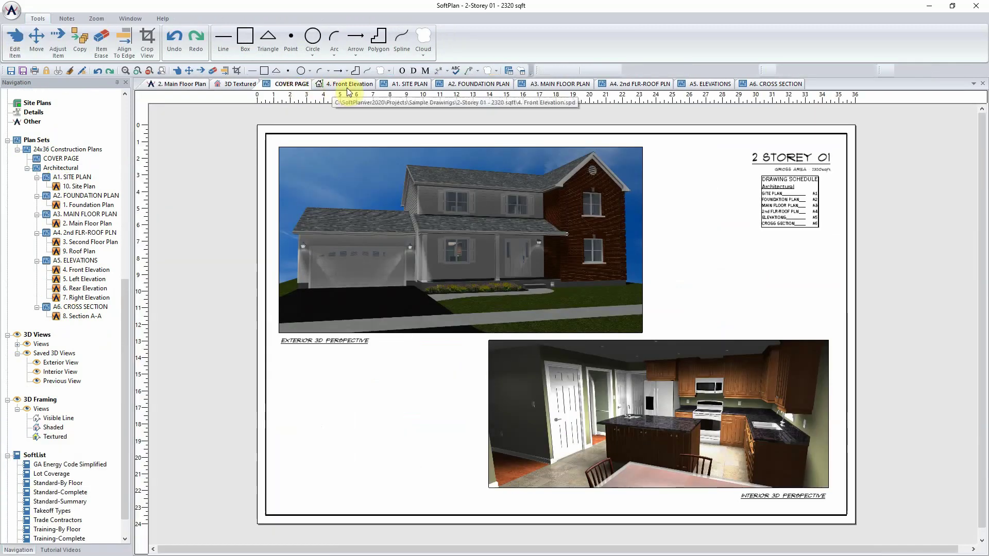
pyautogui.click(410, 86)
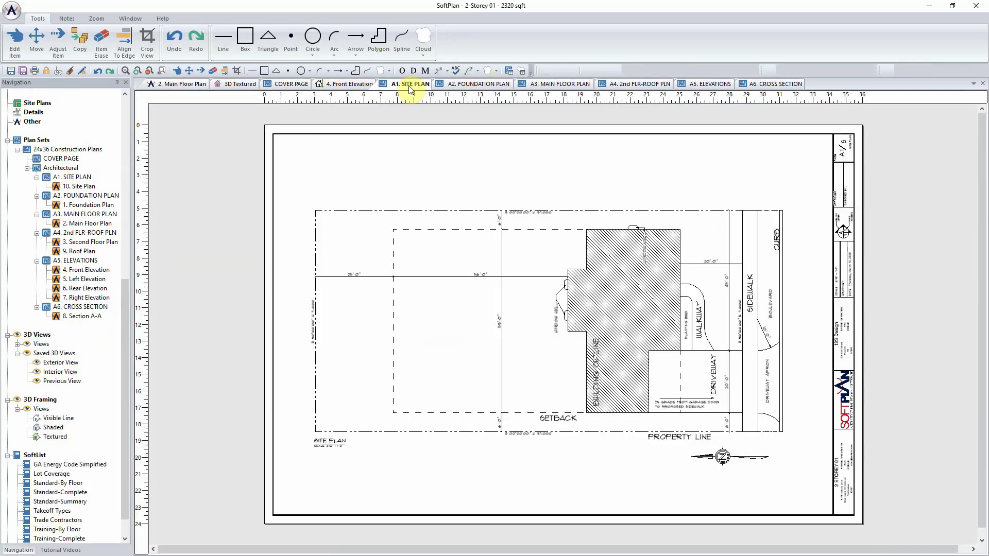
pyautogui.click(455, 87)
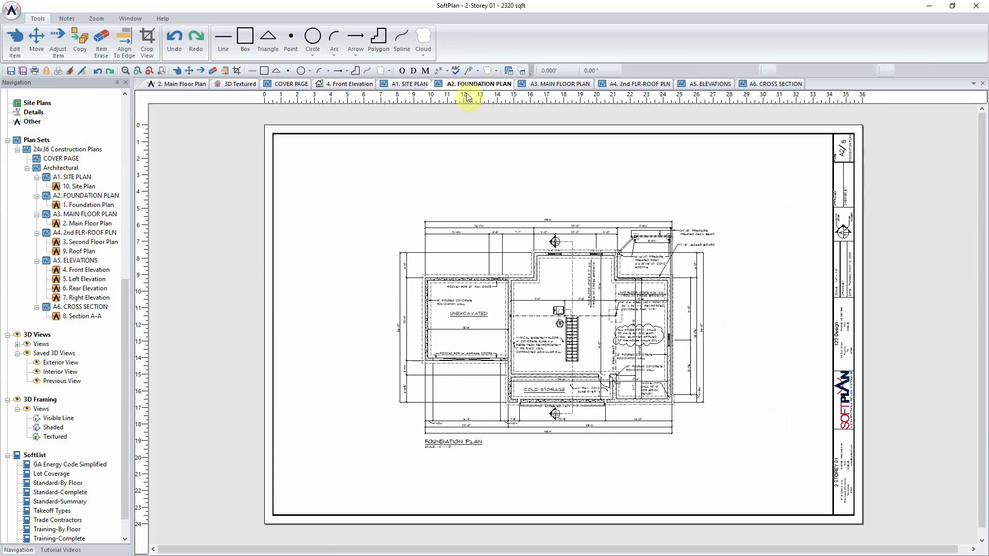
pyautogui.click(559, 87)
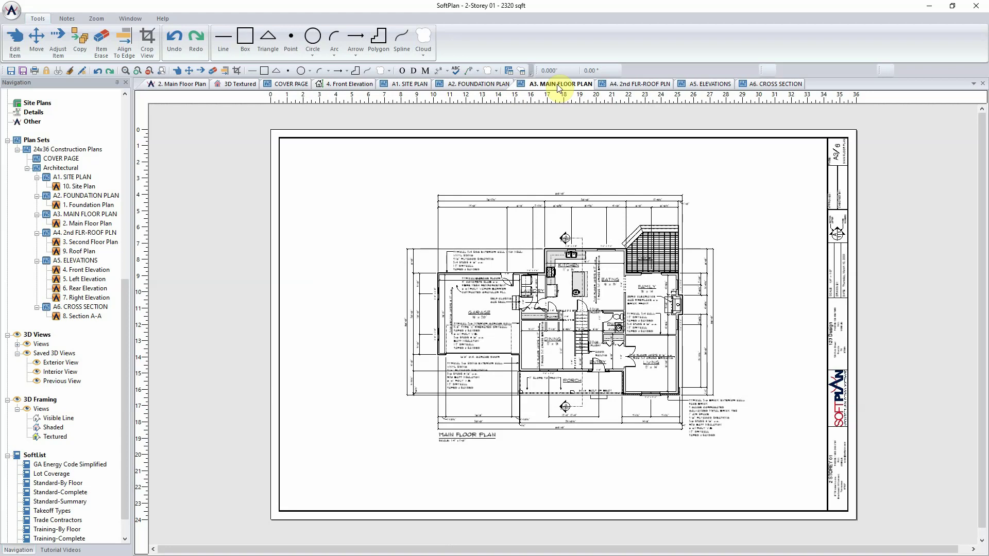
pyautogui.click(634, 86)
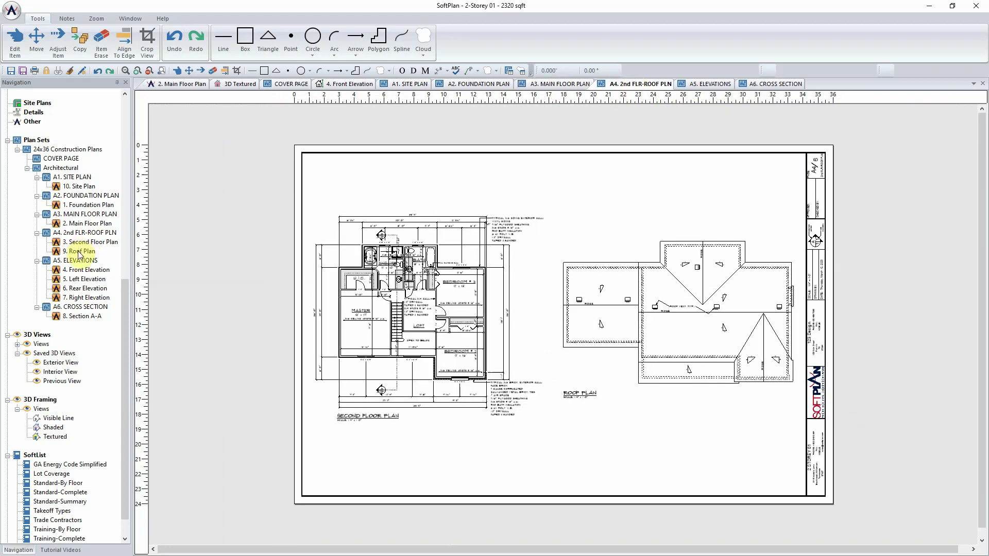
pyautogui.click(709, 86)
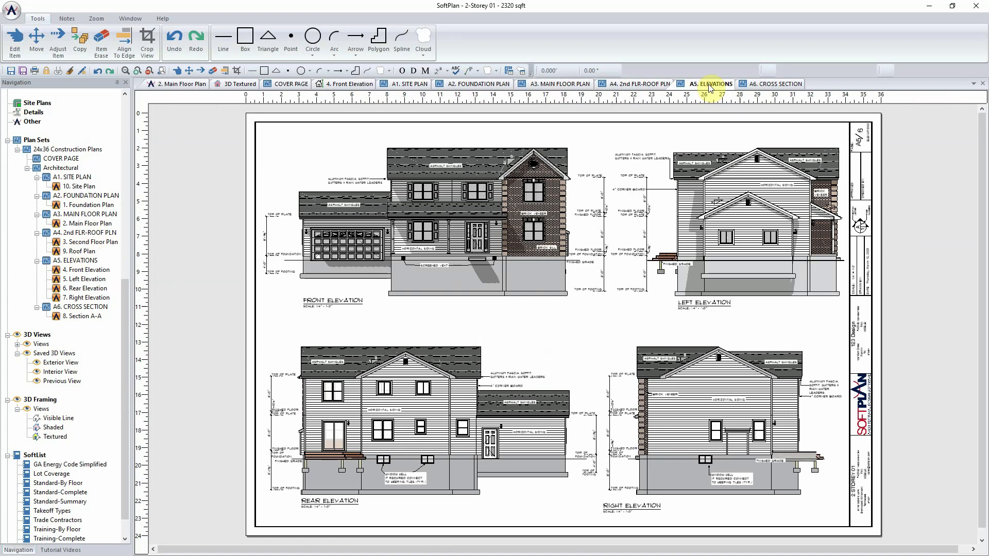
pyautogui.click(784, 86)
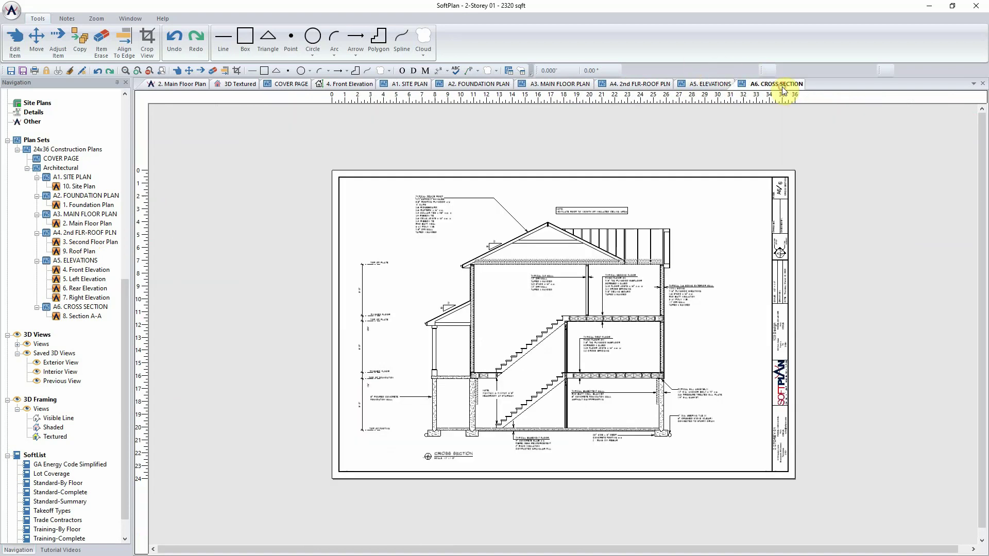
# Save 24x36 Construction Plans as the plan set template 'Plan Set Template Example - 24 x 36'.
pyautogui.rightClick(69, 149)
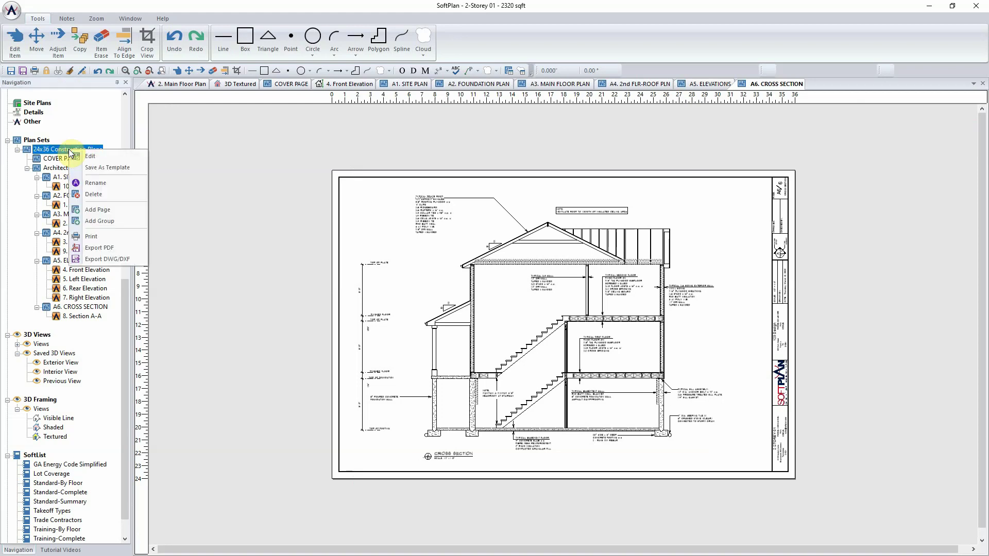
pyautogui.click(132, 169)
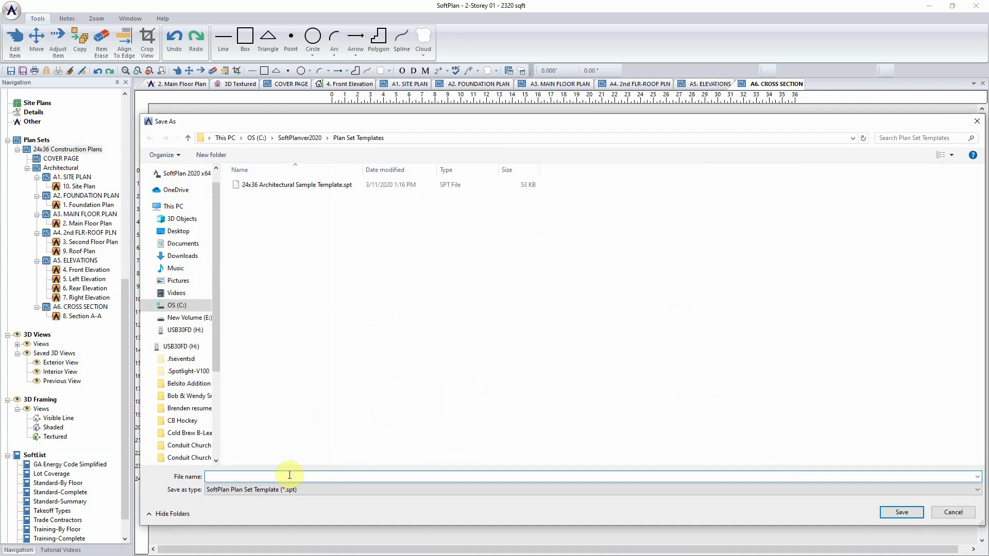
pyautogui.write('Plan Set Template Example - 24 x 36')
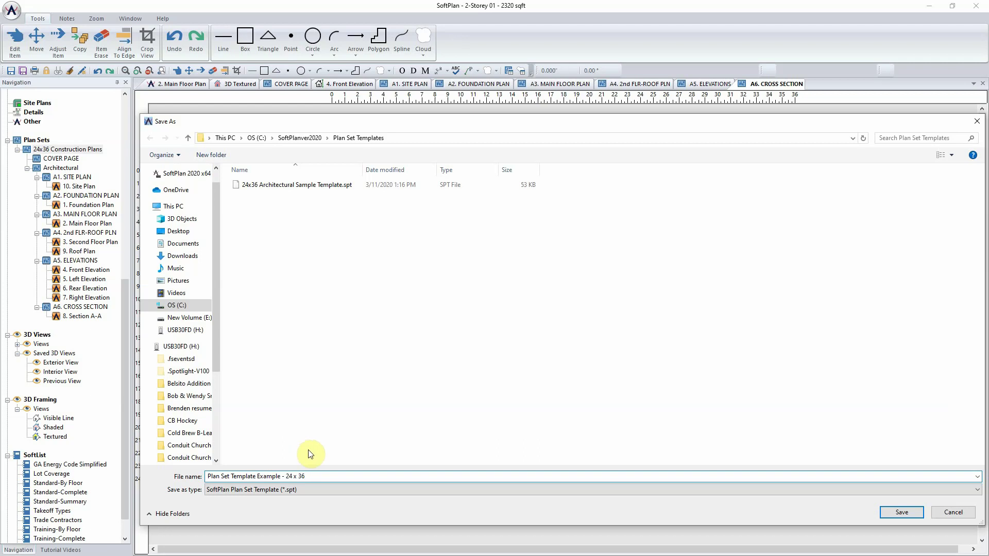
pyautogui.click(901, 513)
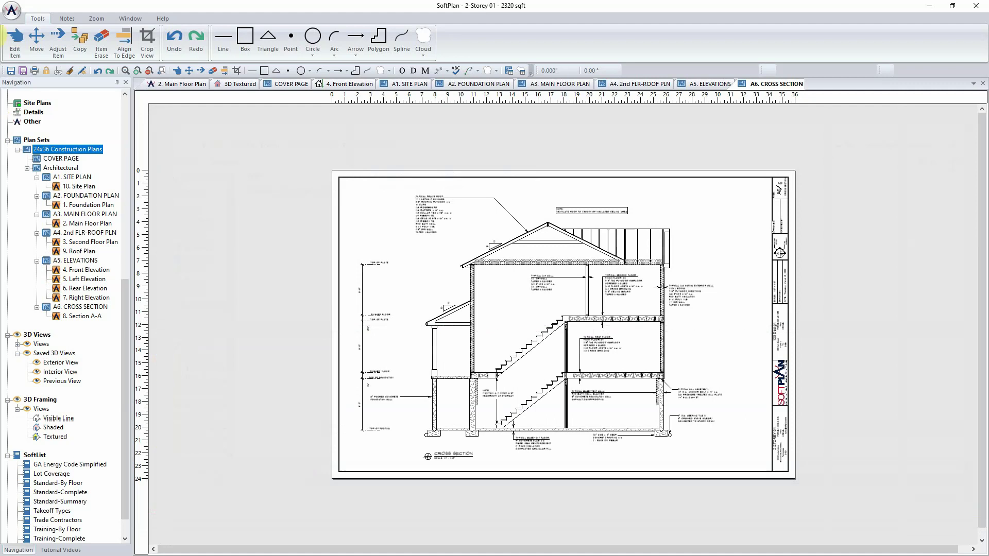
# Open the recent project 2-Storey 03 - 2480 sqft and display its 2. Main Floor Plan drawing.
pyautogui.click(12, 11)
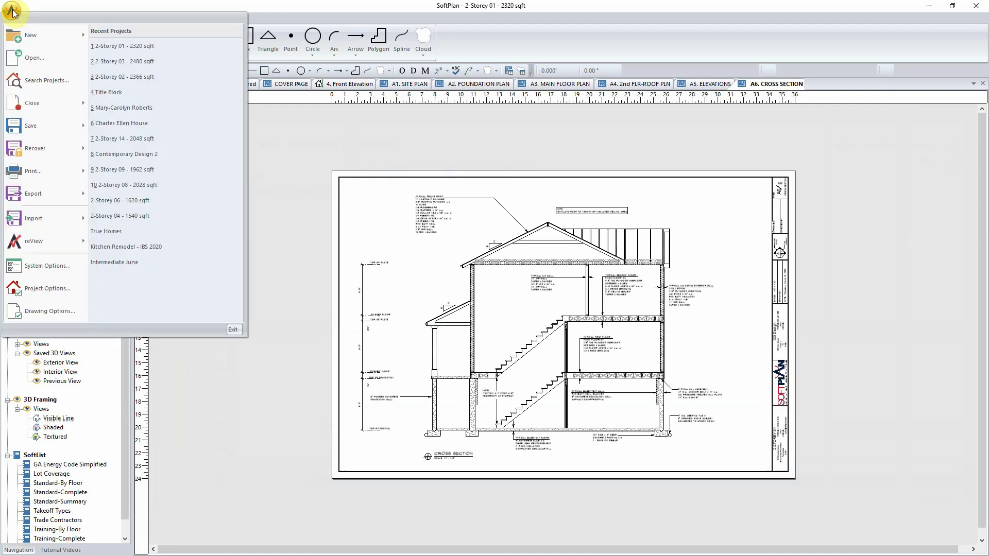
pyautogui.click(146, 63)
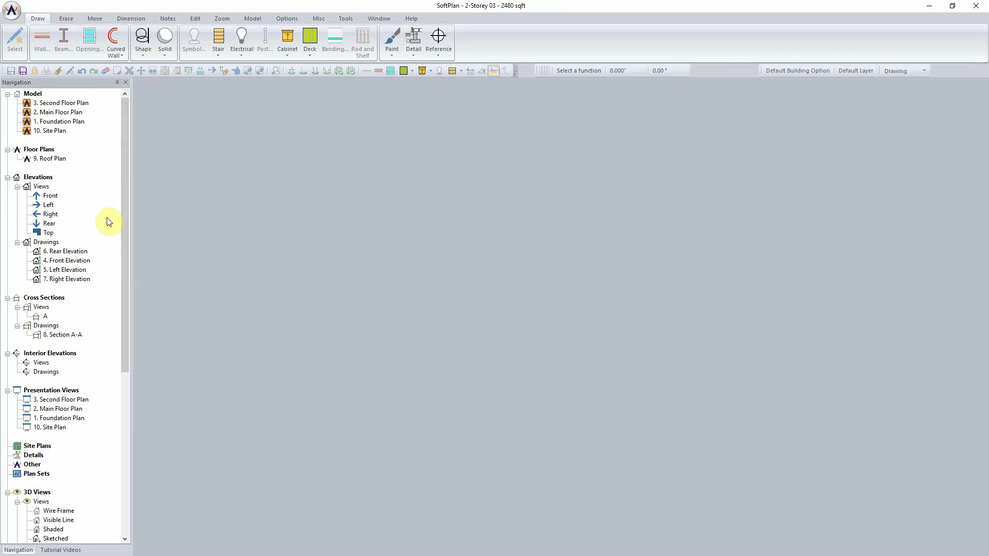
pyautogui.doubleClick(70, 111)
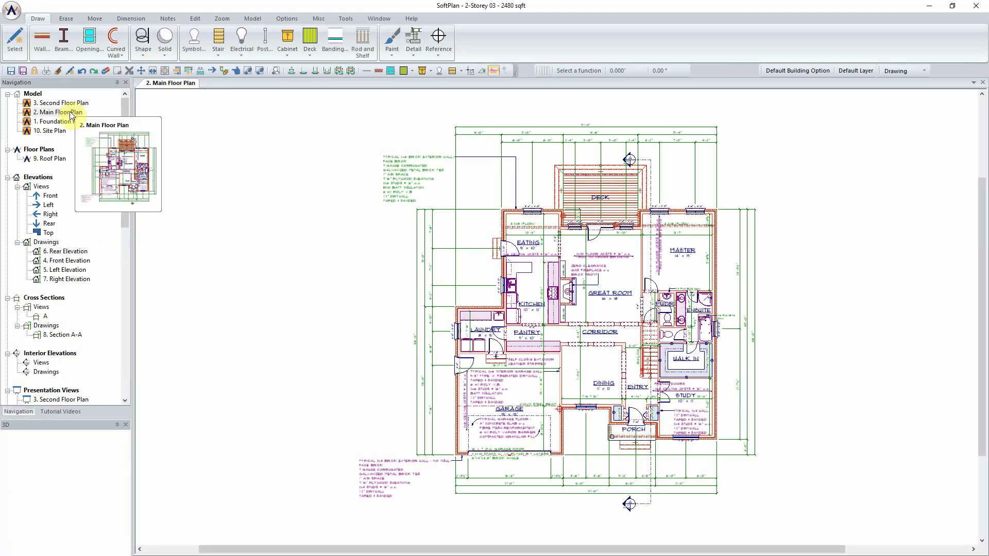
pyautogui.moveTo(128, 191); pyautogui.dragTo(123, 309)
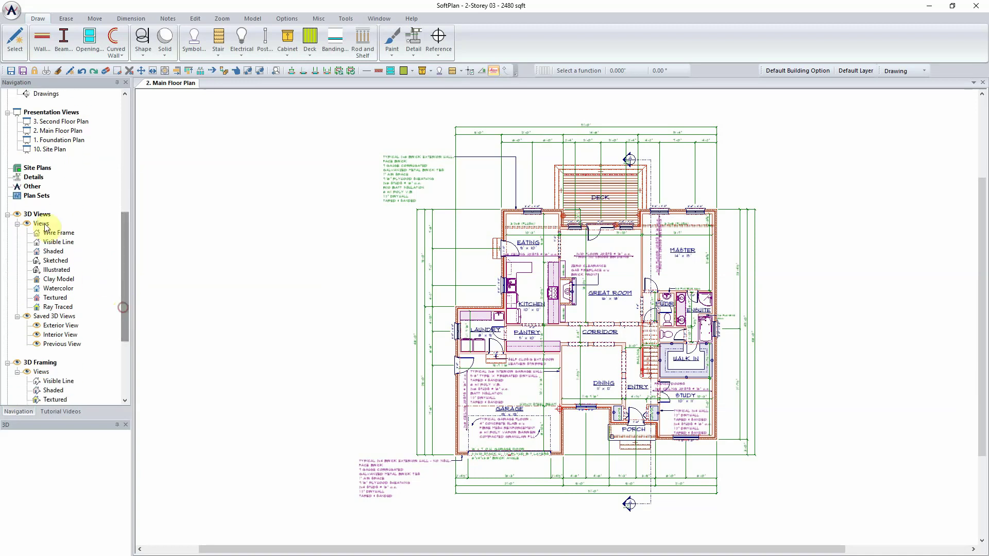
# Add a plan set named 'Using Template for Plan' based on the Plan Set Template Example - 24 x 36 template.
pyautogui.click(32, 199)
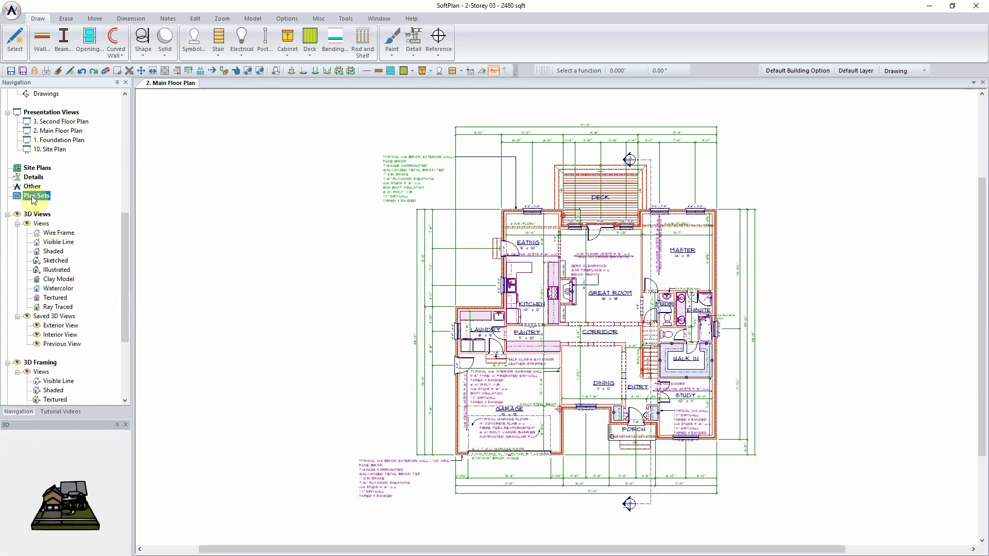
pyautogui.rightClick(33, 200)
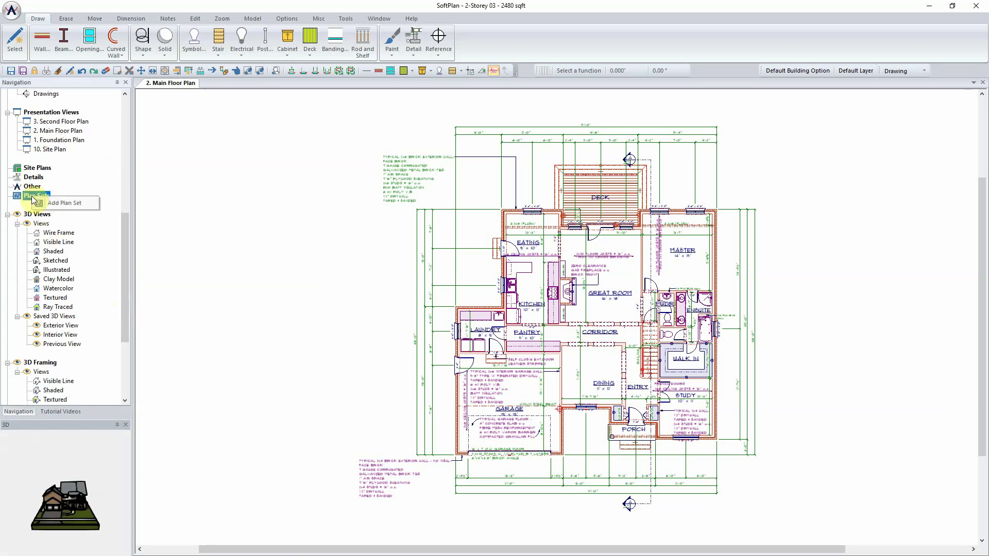
pyautogui.click(76, 203)
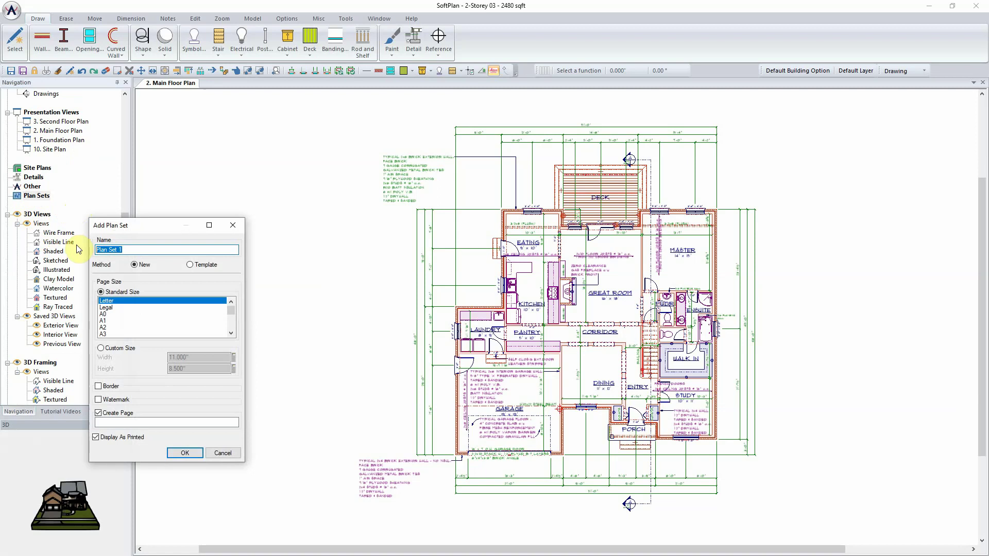
pyautogui.write('Using Template for Plan')
pyautogui.click(190, 265)
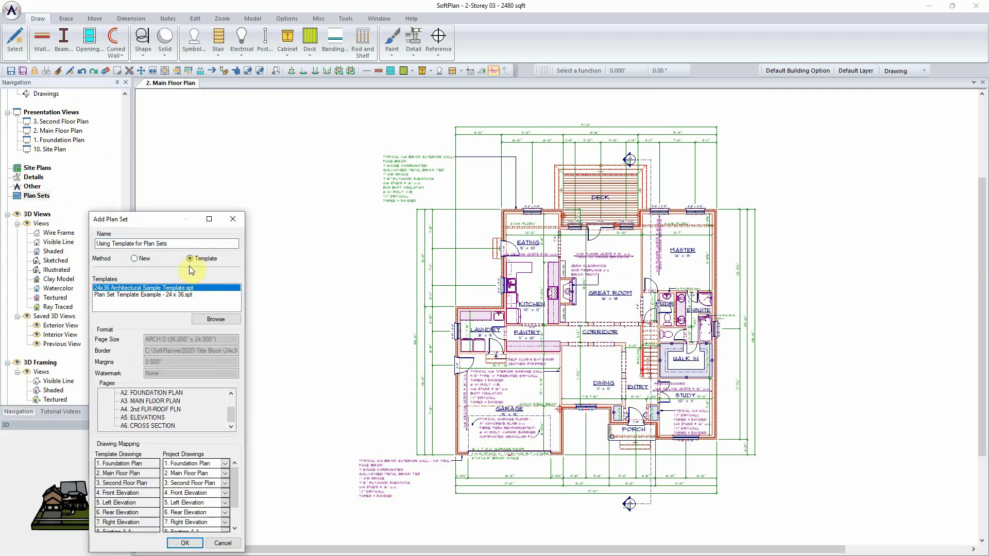
pyautogui.click(110, 296)
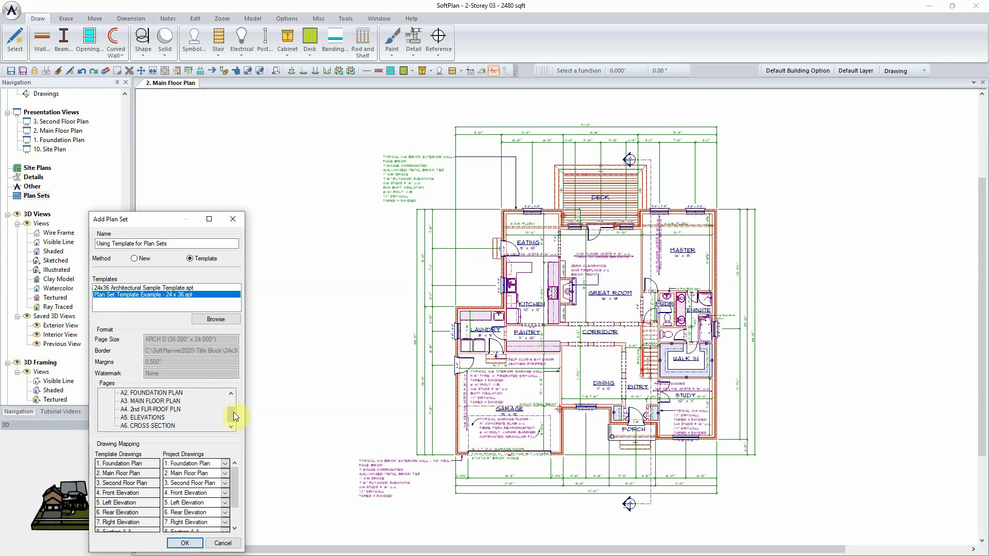
# Review the drawing mapping, keeping 1. Foundation Plan for the Foundation Plan page, and confirm.
pyautogui.moveTo(231, 412); pyautogui.dragTo(231, 404)
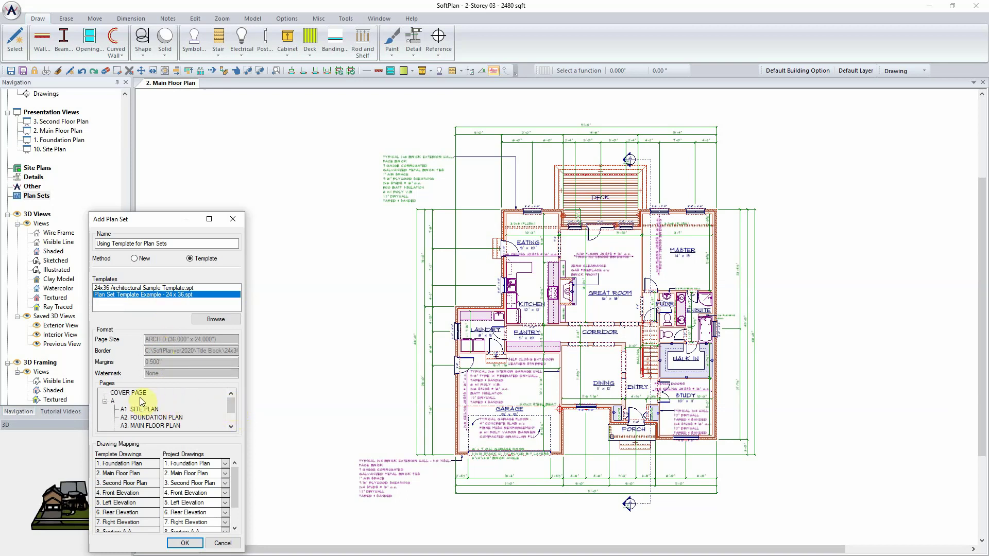
pyautogui.click(232, 427)
pyautogui.click(232, 427)
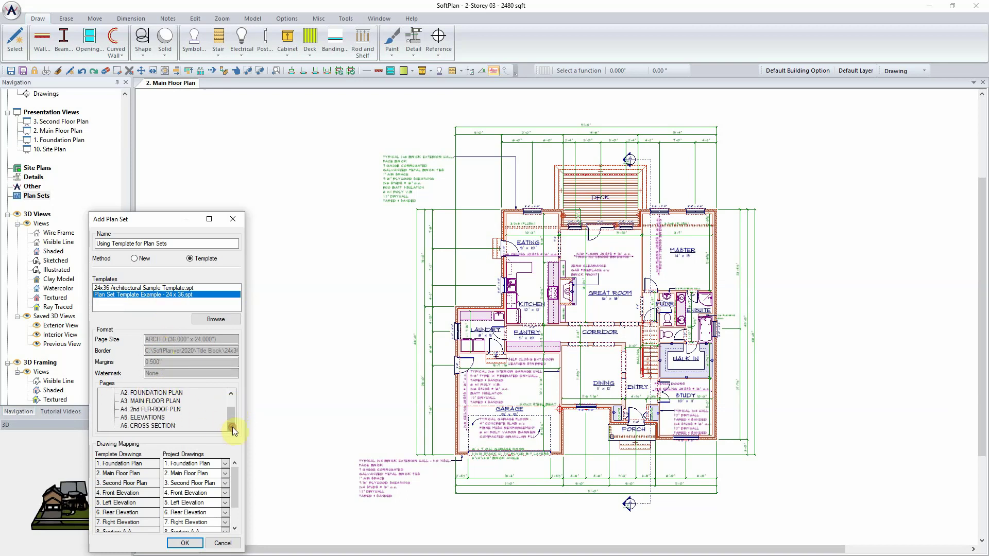
pyautogui.click(163, 222)
pyautogui.moveTo(163, 223); pyautogui.dragTo(213, 115)
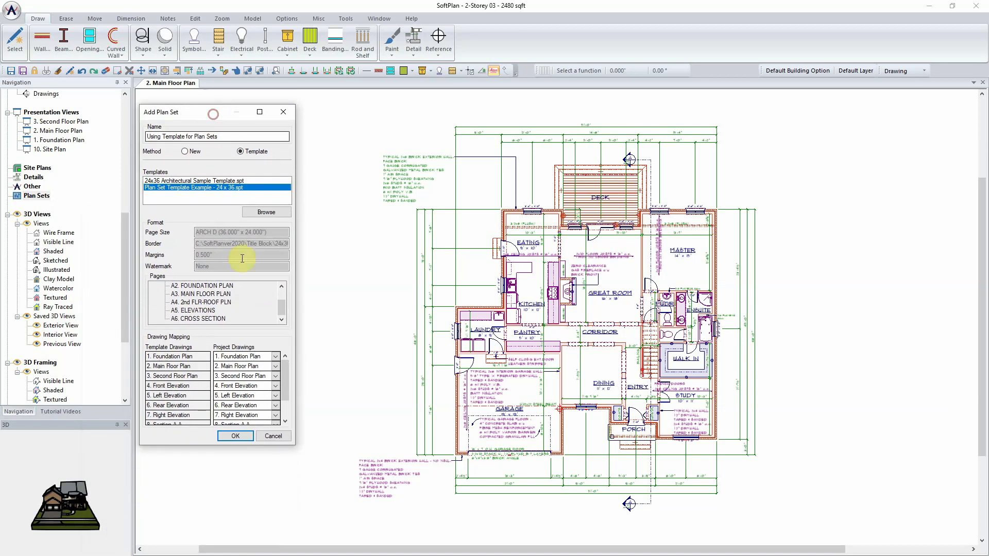
pyautogui.click(276, 357)
pyautogui.click(277, 360)
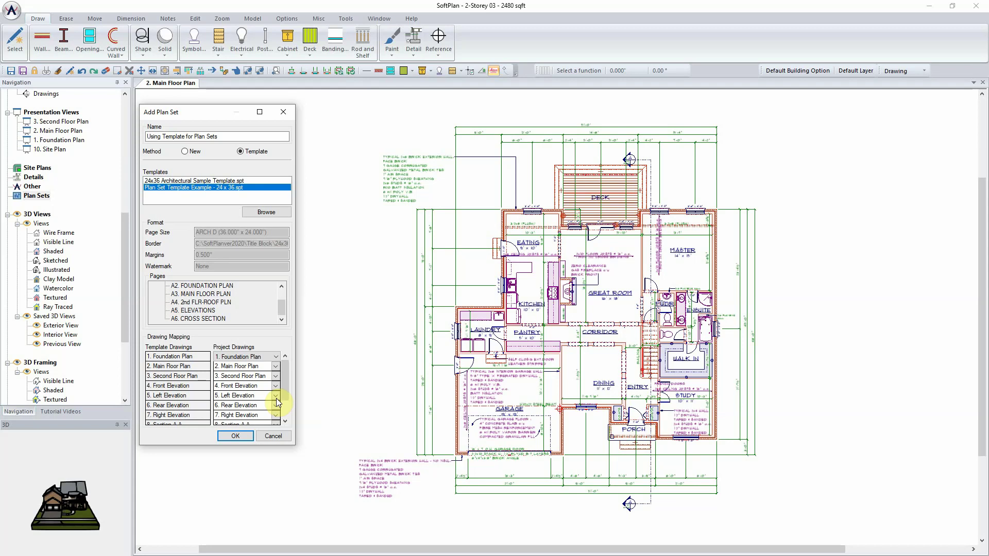
pyautogui.click(285, 421)
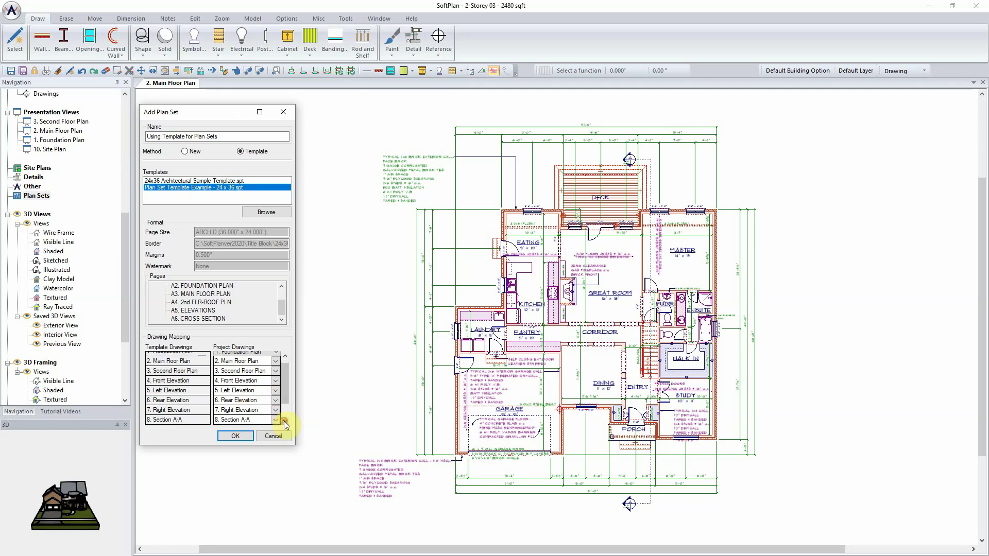
pyautogui.click(285, 421)
pyautogui.click(238, 438)
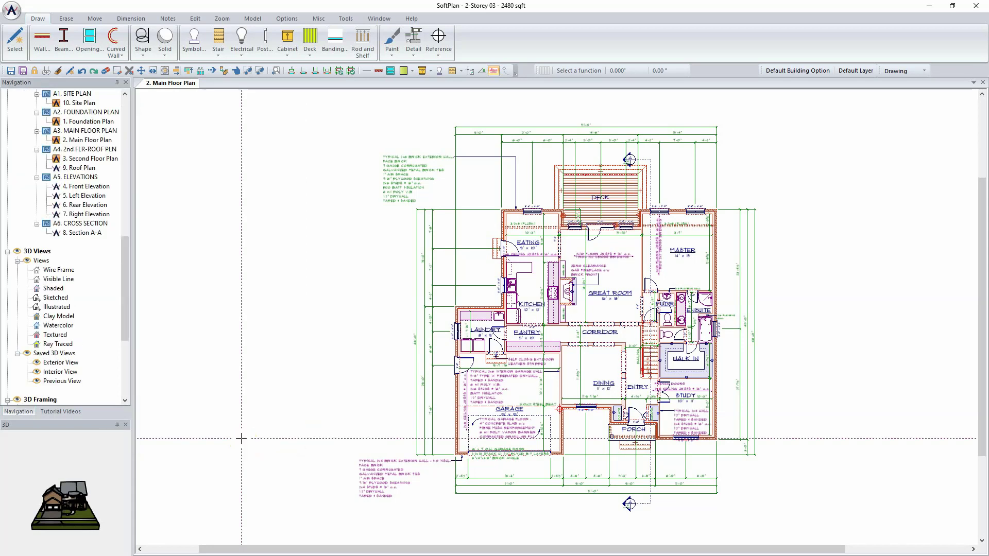
# Open the COVER PAGE sheet and generate its exterior and interior 3D perspective views.
pyautogui.moveTo(124, 301); pyautogui.dragTo(125, 259)
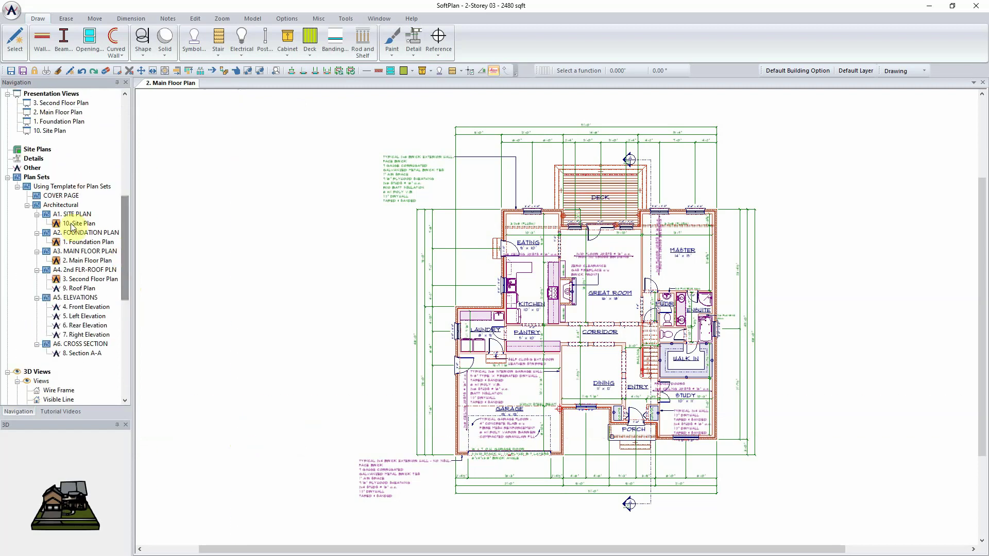
pyautogui.doubleClick(62, 197)
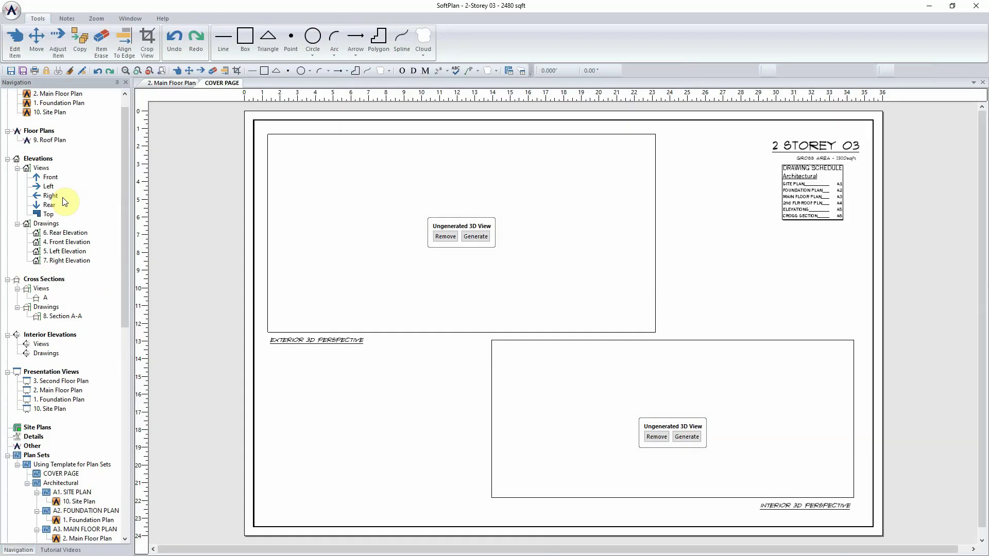
pyautogui.click(473, 238)
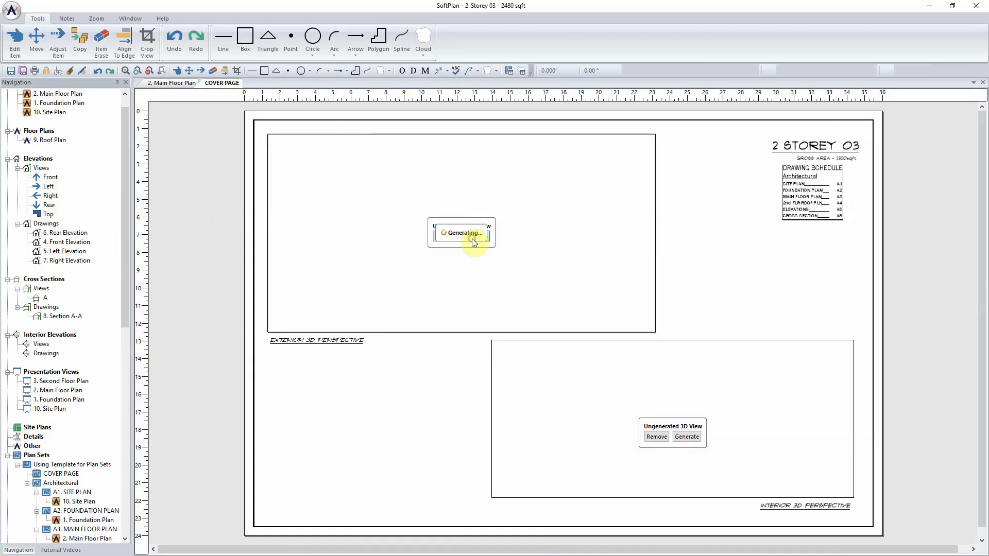
pyautogui.click(681, 438)
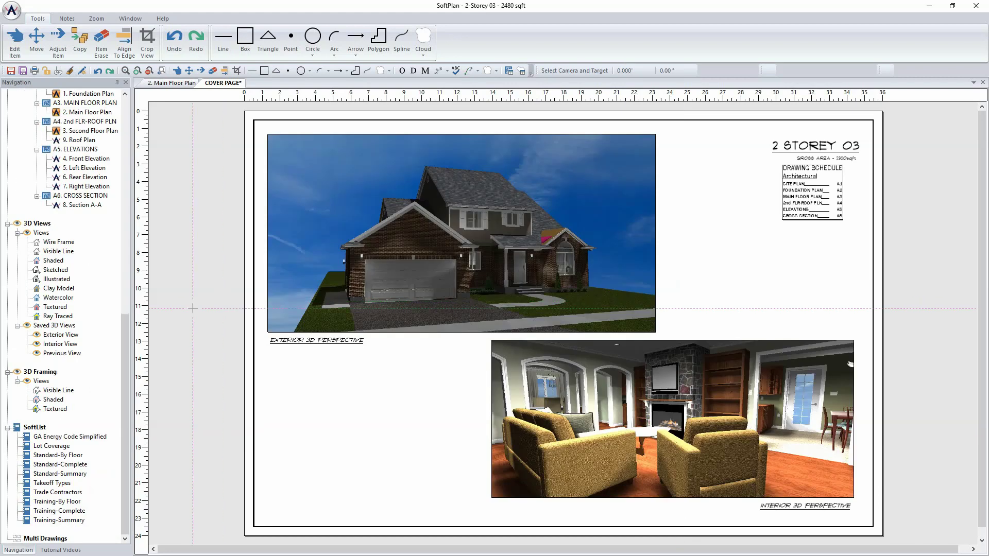
pyautogui.moveTo(125, 332); pyautogui.dragTo(121, 297)
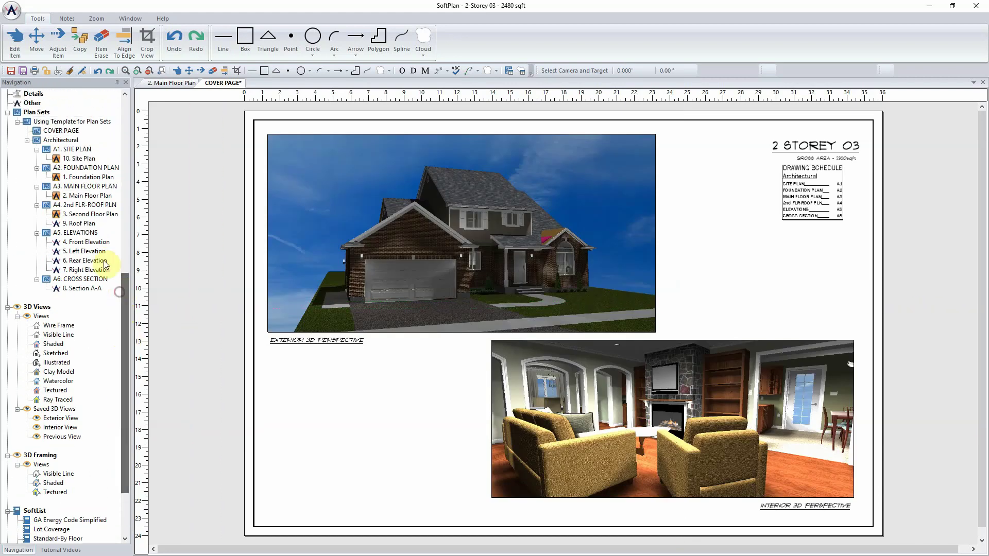
# Open A1. SITE PLAN and move the site plan drawing higher on the sheet.
pyautogui.doubleClick(78, 150)
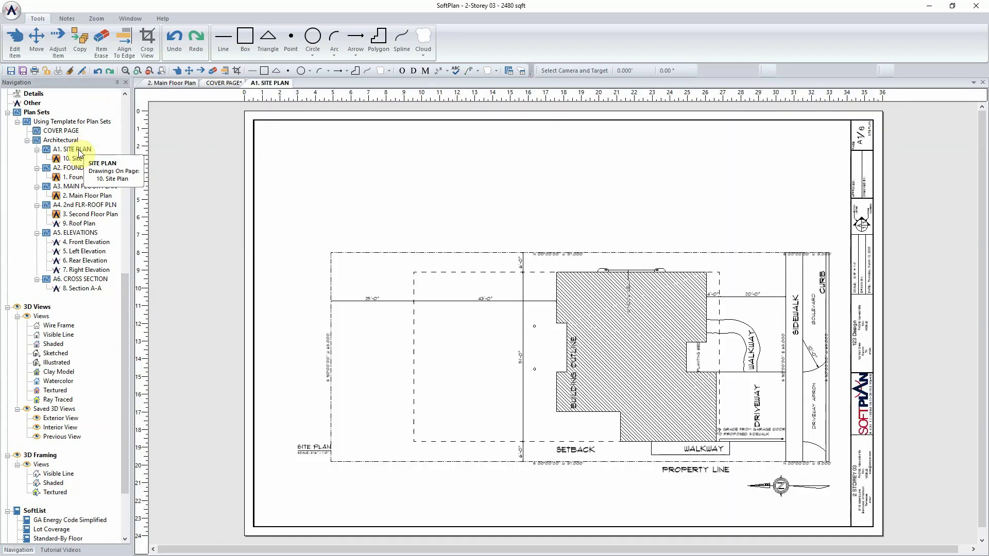
pyautogui.rightClick(583, 335)
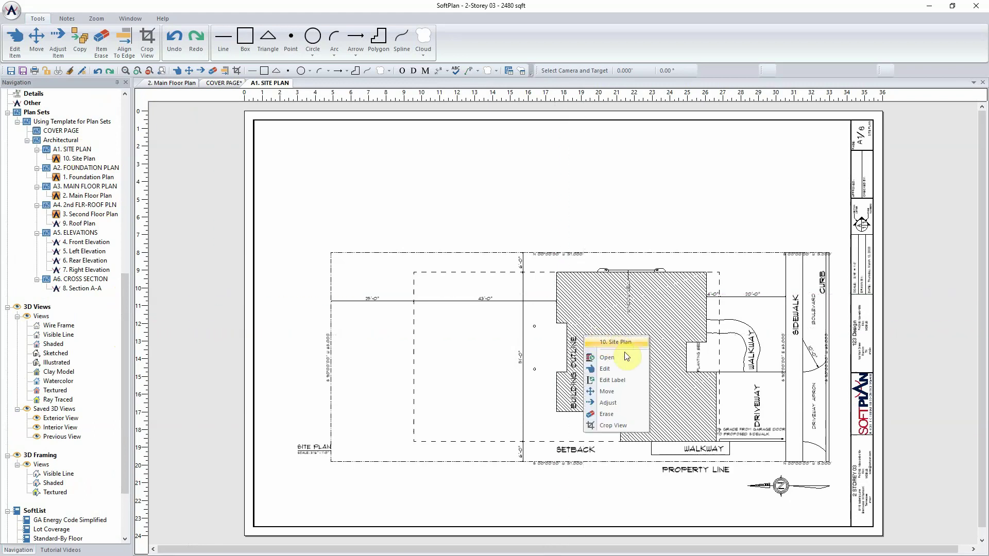
pyautogui.click(619, 391)
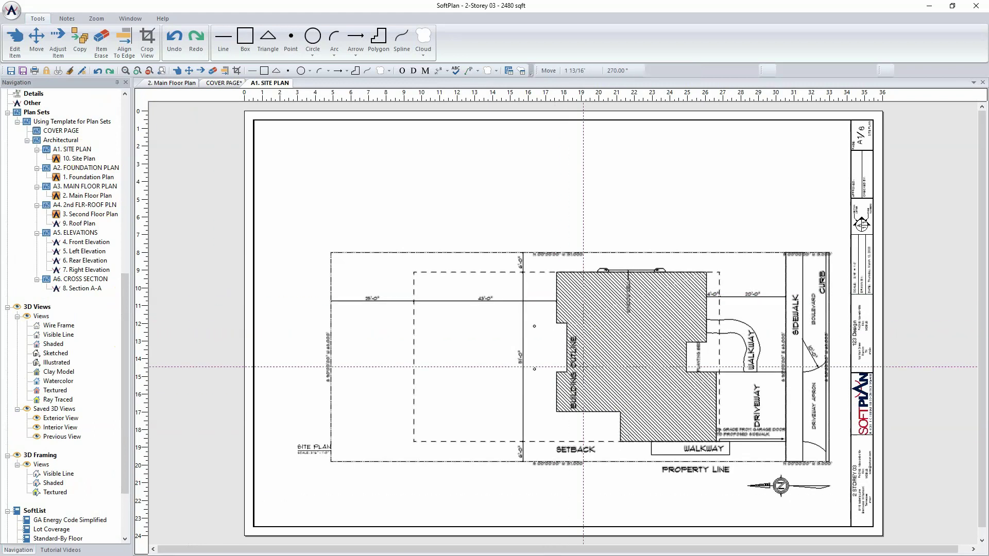
pyautogui.click(623, 366)
pyautogui.click(623, 306)
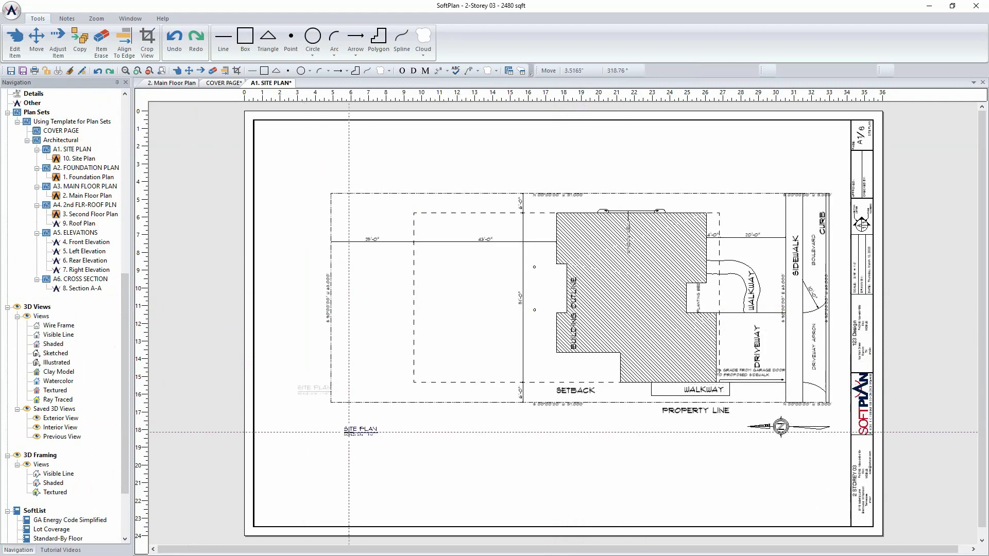
# Drop the SITE PLAN title below its drawing, then on A2 shift the foundation plan right and lower its title.
pyautogui.click(345, 441)
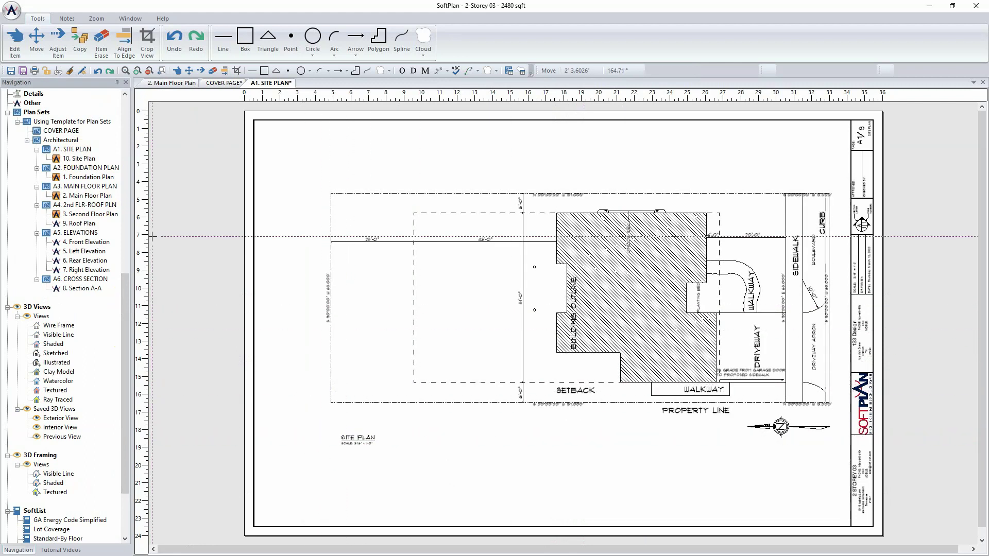
pyautogui.doubleClick(77, 177)
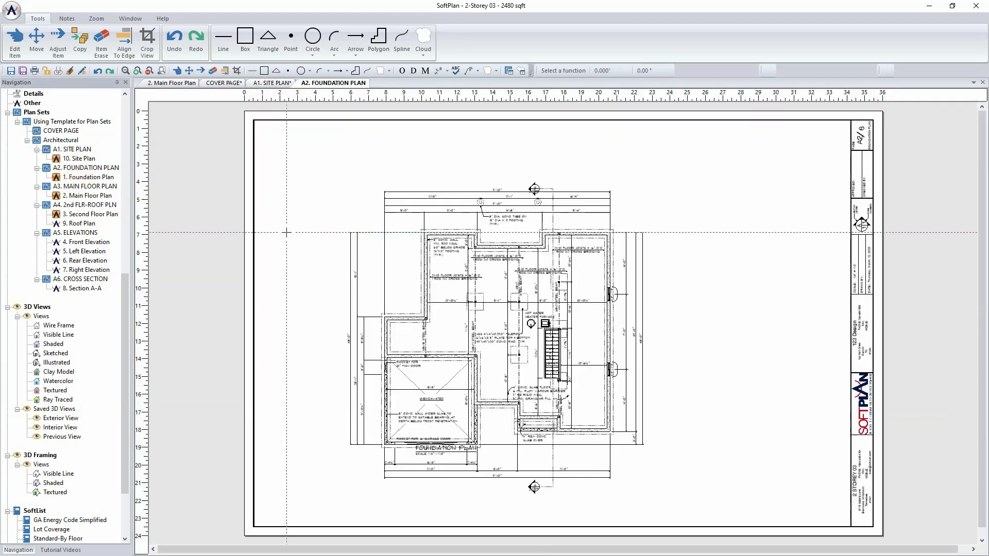
pyautogui.click(307, 239)
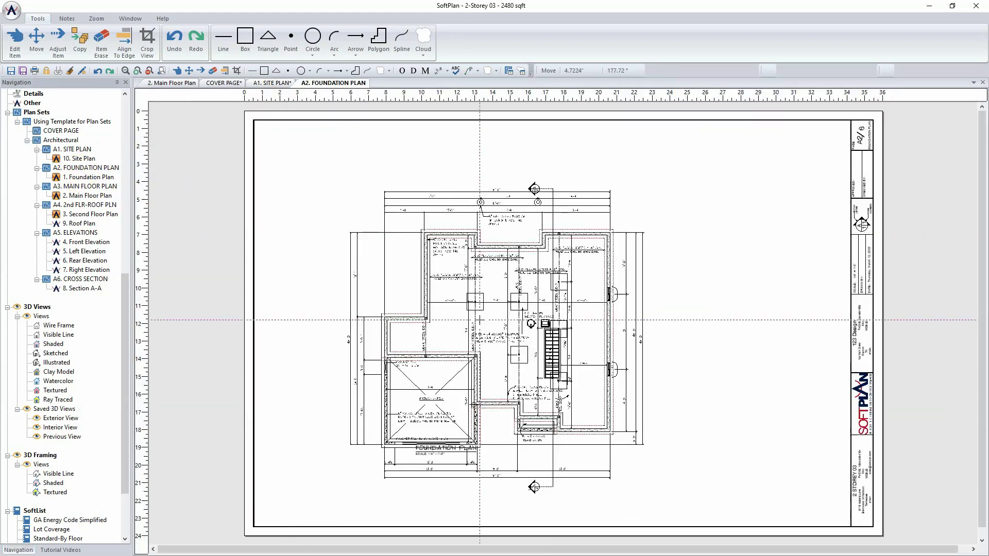
pyautogui.click(541, 319)
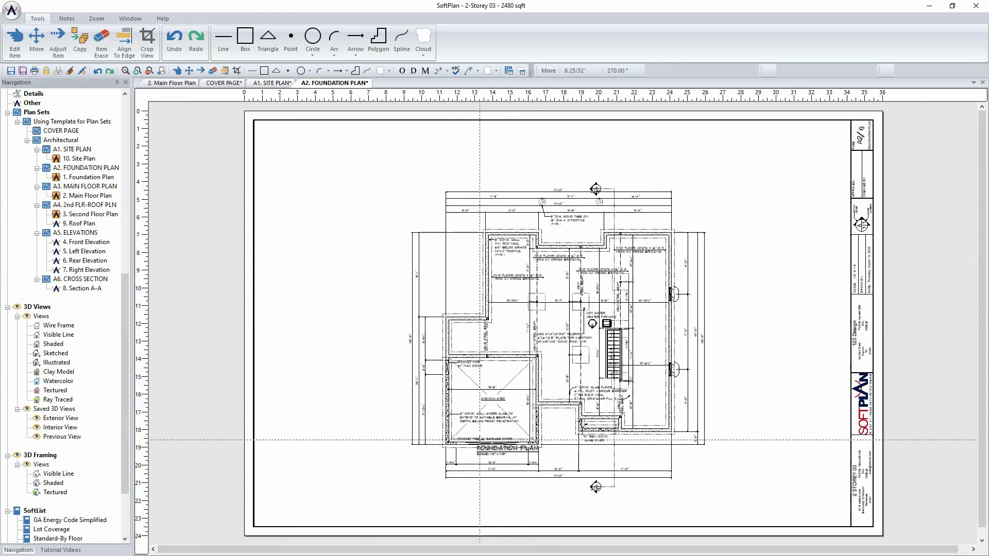
pyautogui.click(481, 451)
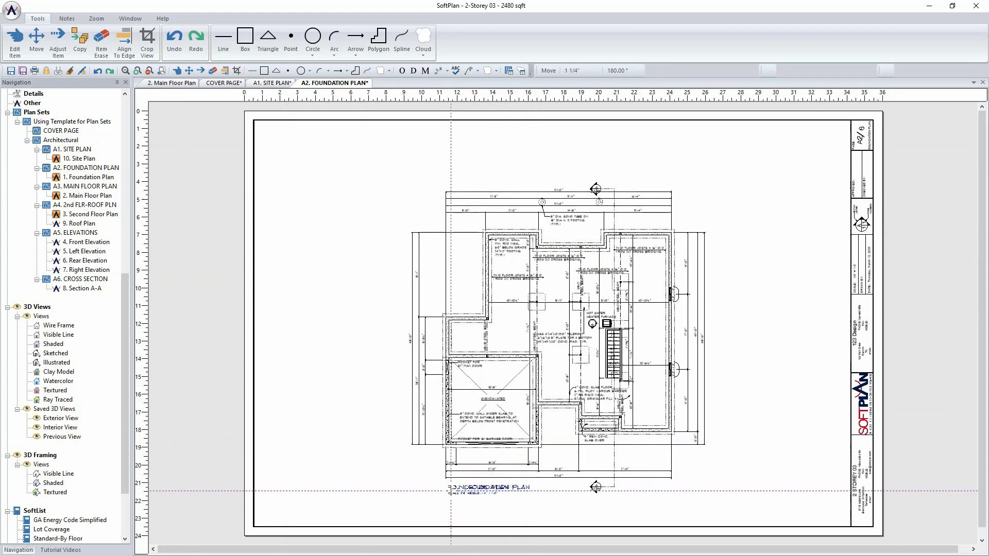
pyautogui.click(430, 491)
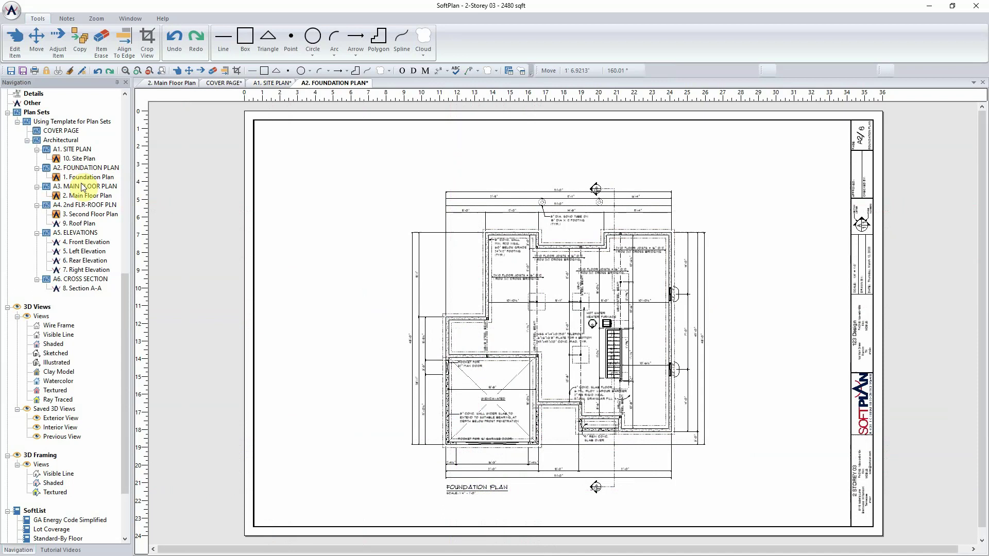
# On A3. MAIN FLOOR PLAN, shift the main floor plan right and set its title below it.
pyautogui.moveTo(80, 189)
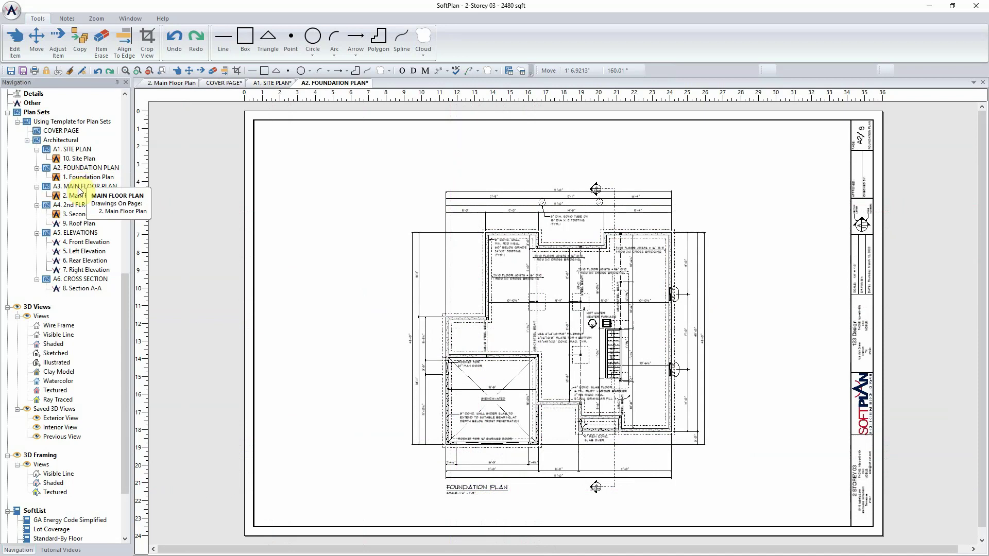
pyautogui.doubleClick(80, 187)
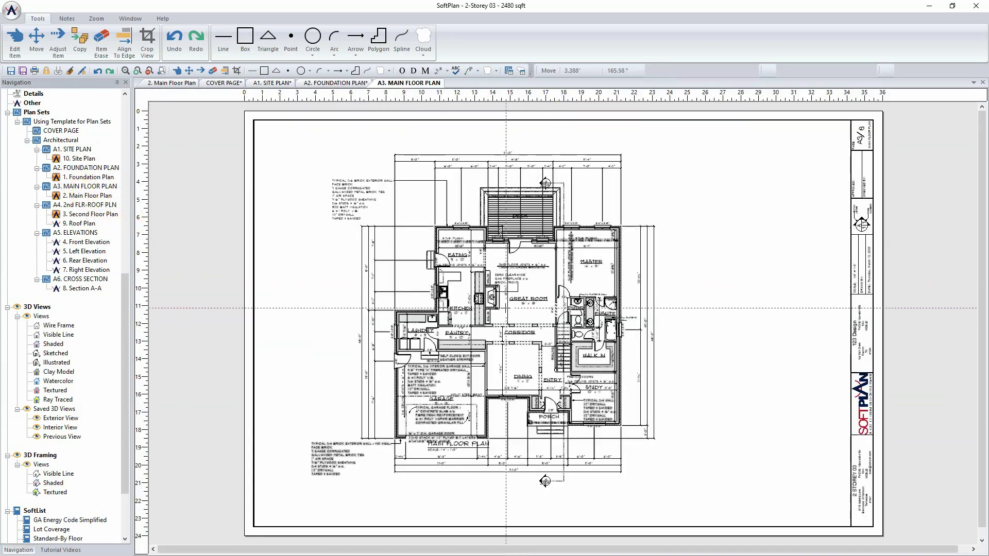
pyautogui.click(509, 309)
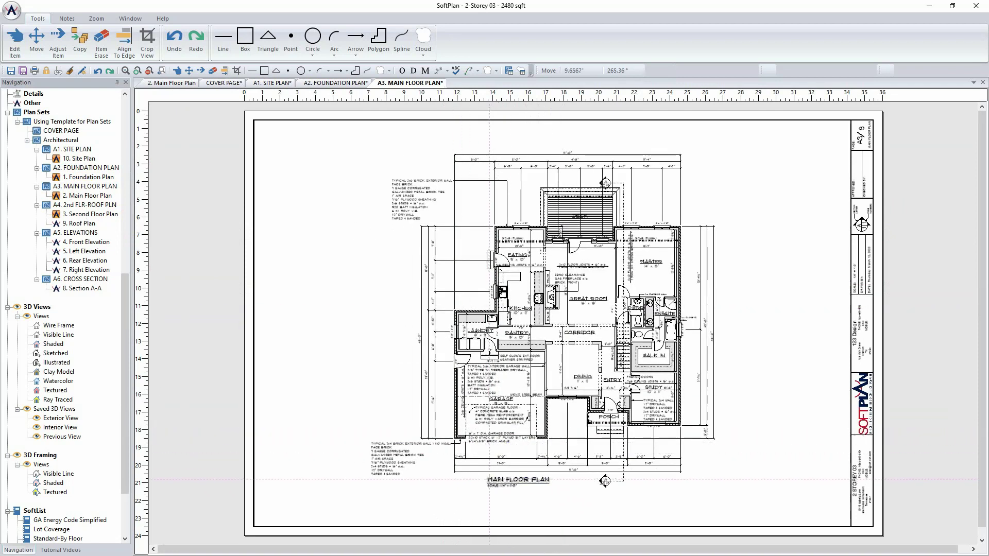
pyautogui.click(457, 481)
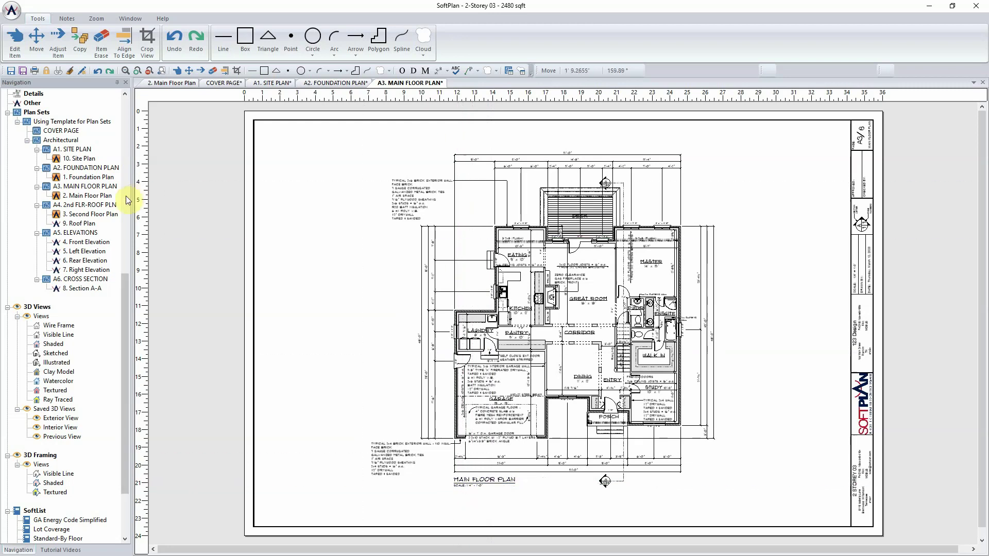
# On sheet A4, move the roof plan further right and its ROOF PLAN title lower beneath it.
pyautogui.doubleClick(83, 205)
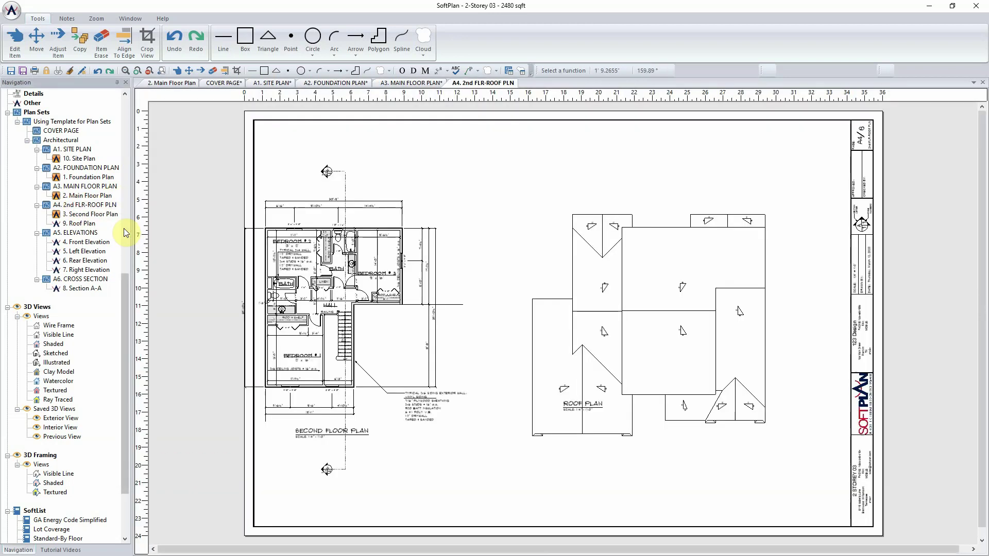
pyautogui.click(36, 39)
pyautogui.click(627, 305)
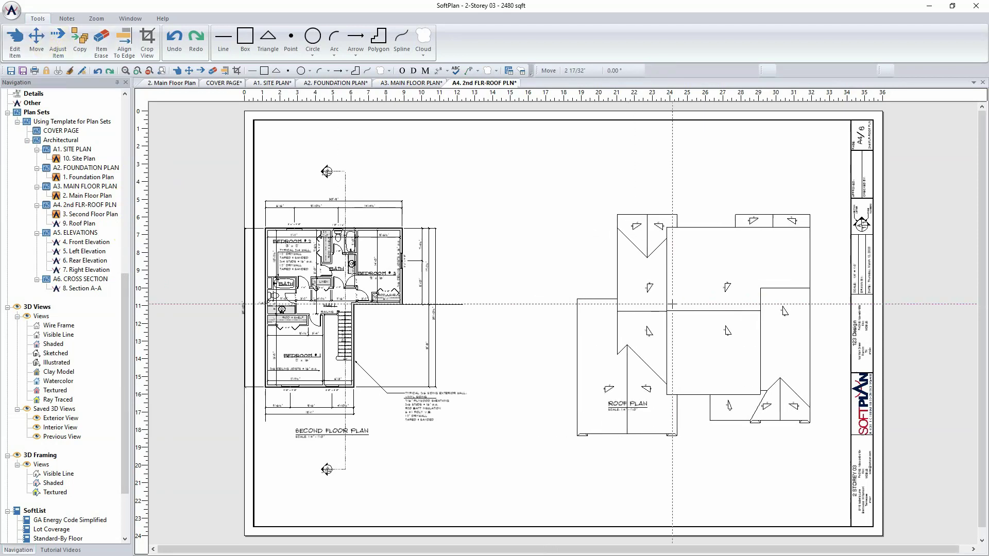
pyautogui.click(672, 304)
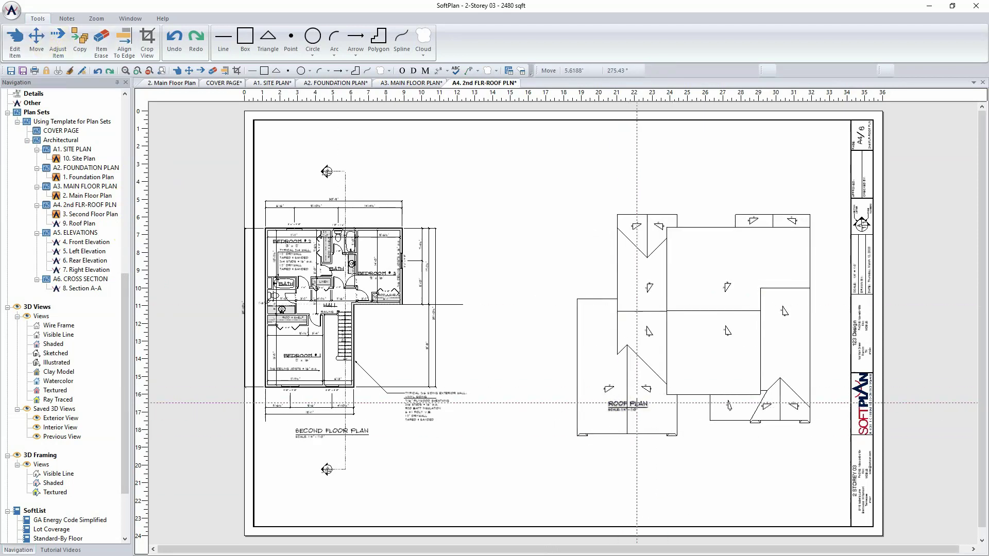
pyautogui.click(613, 408)
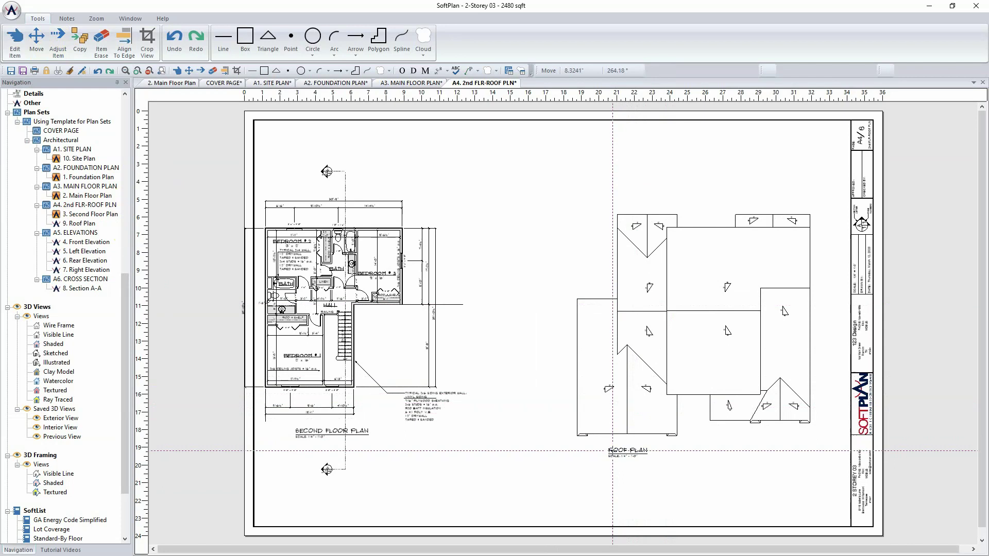
pyautogui.click(574, 442)
# Align the second floor plan's top edge with the roof plan's top and shift it right.
pyautogui.click(126, 41)
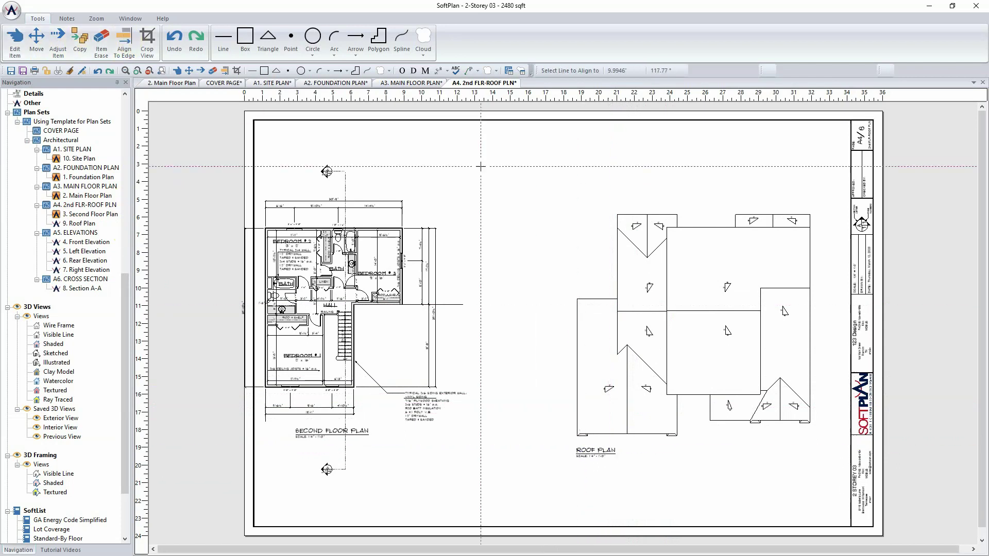
pyautogui.click(641, 214)
pyautogui.click(386, 228)
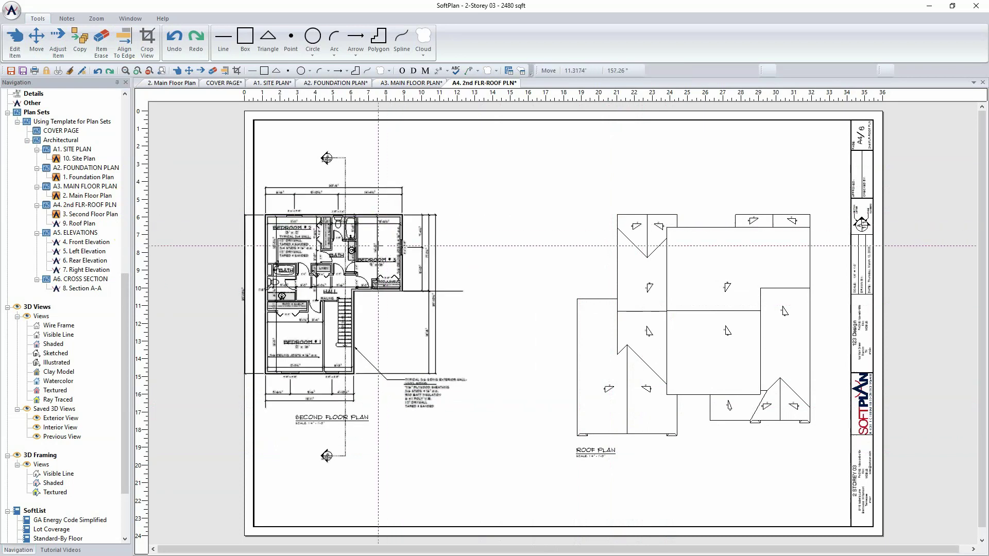
pyautogui.click(405, 255)
pyautogui.click(447, 255)
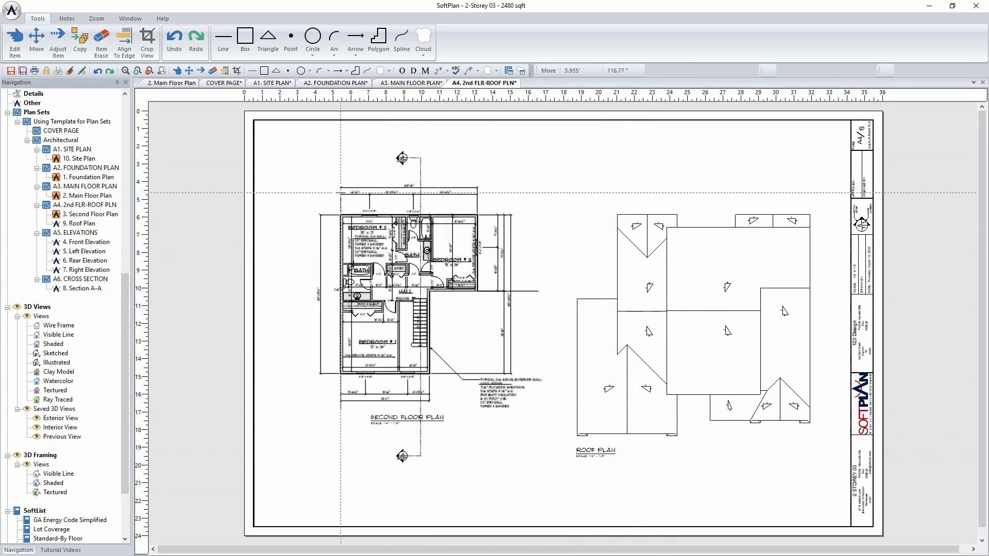
# Align the SECOND FLOOR PLAN title with the ROOF PLAN title, then select the A5 ELEVATIONS sheet.
pyautogui.click(124, 42)
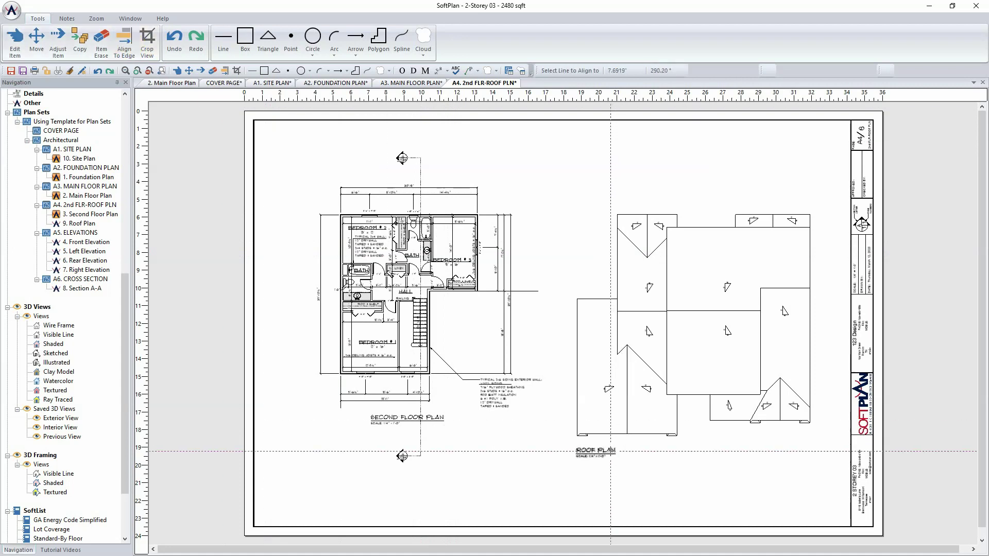
pyautogui.click(613, 454)
pyautogui.click(410, 418)
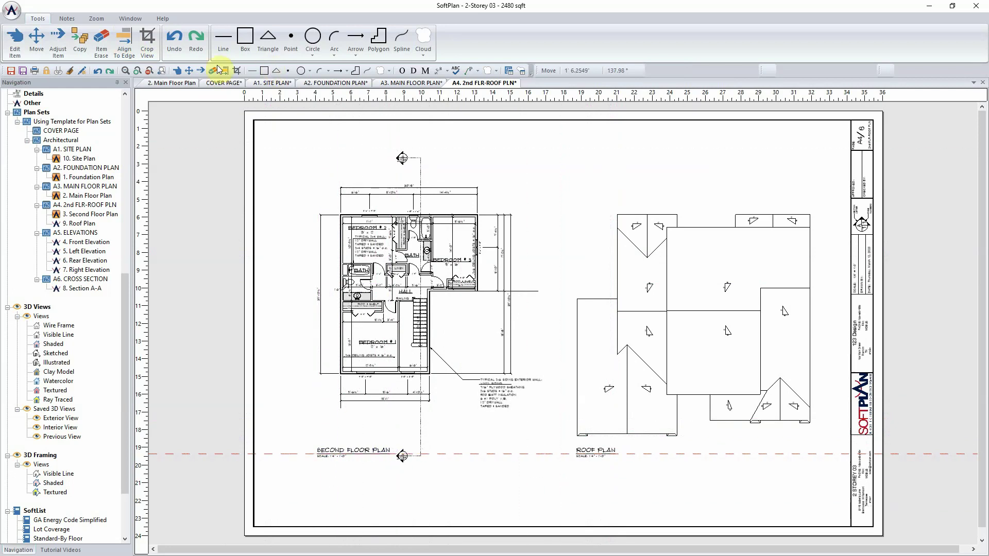
pyautogui.click(79, 232)
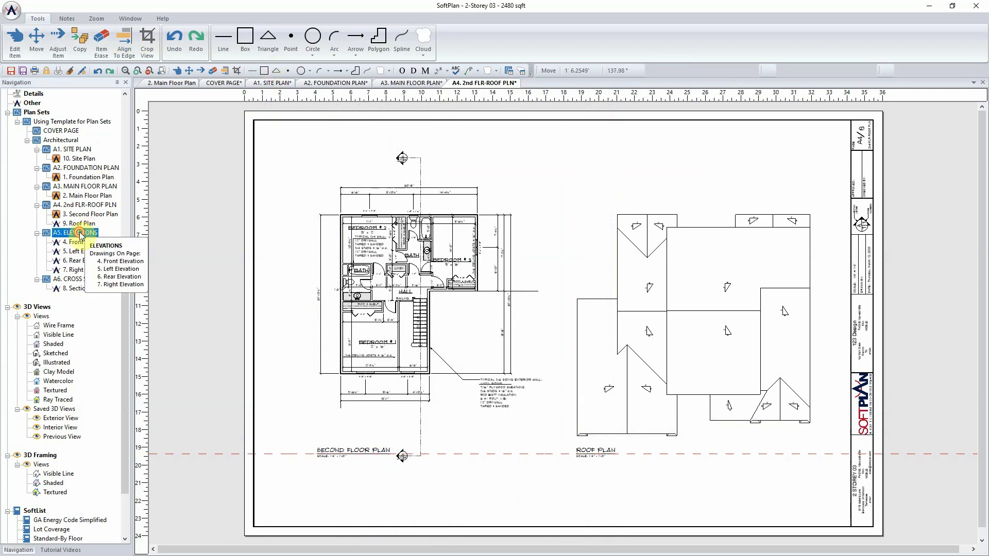
# On sheet A5, move the front elevation top-left and align the rear elevation's left edge to it.
pyautogui.doubleClick(81, 232)
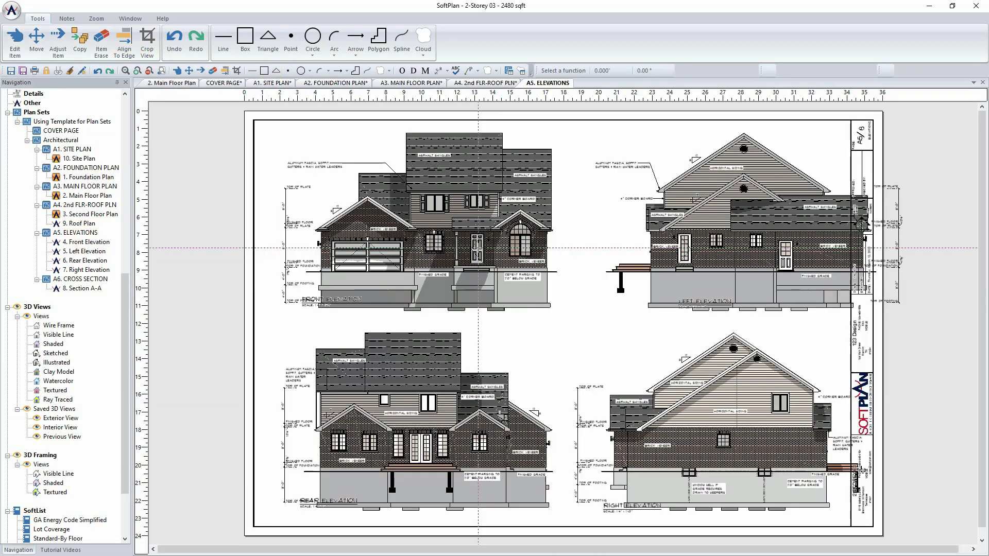
pyautogui.click(45, 45)
pyautogui.click(325, 238)
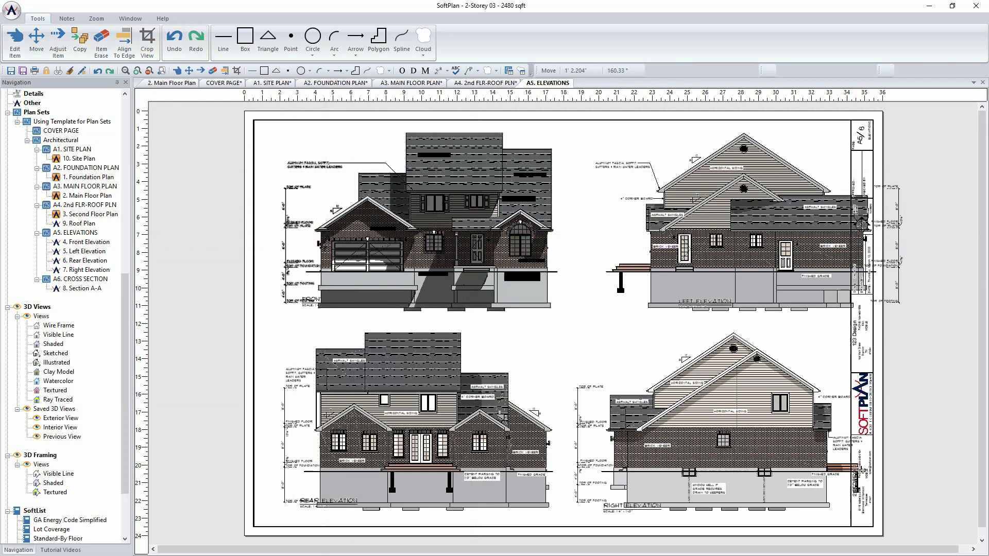
pyautogui.click(307, 238)
pyautogui.click(124, 41)
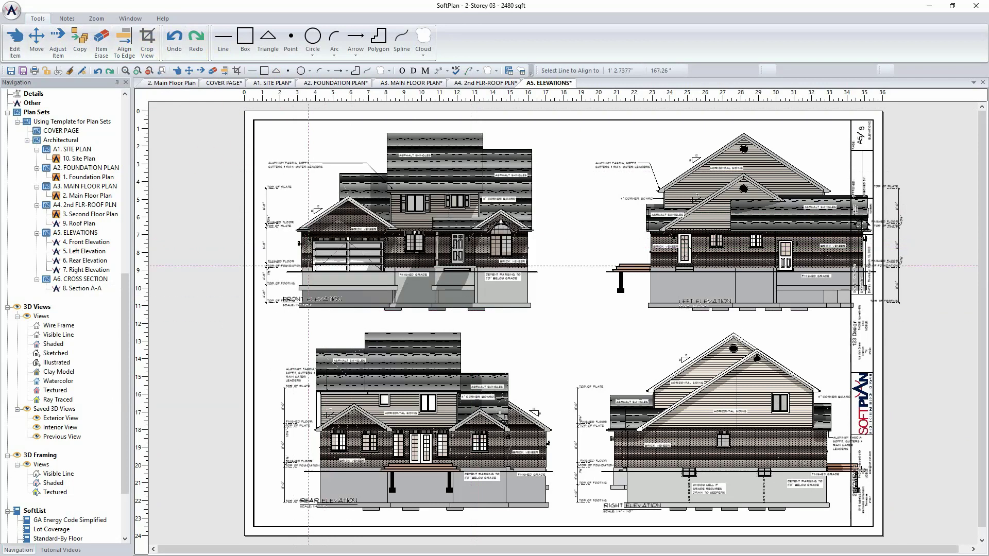
pyautogui.click(277, 241)
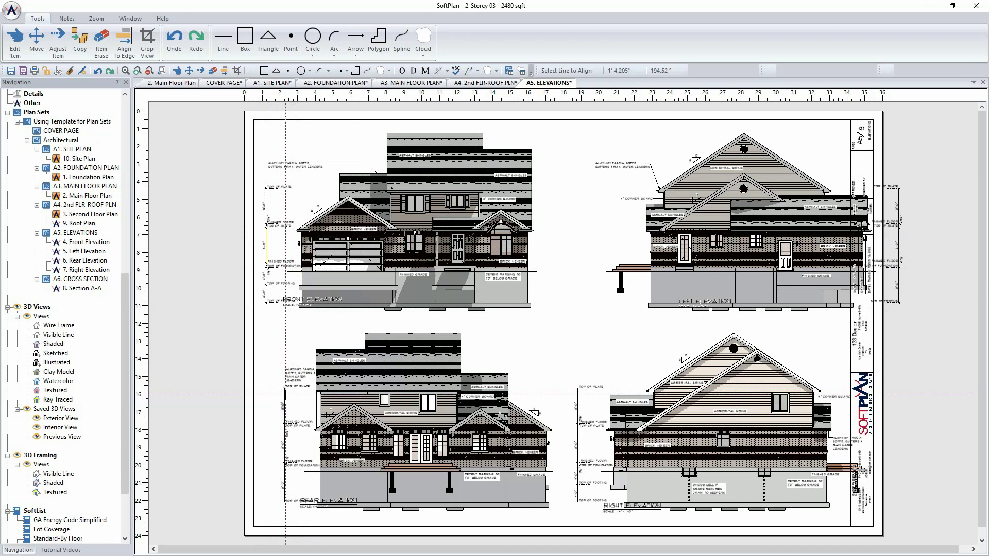
pyautogui.click(286, 395)
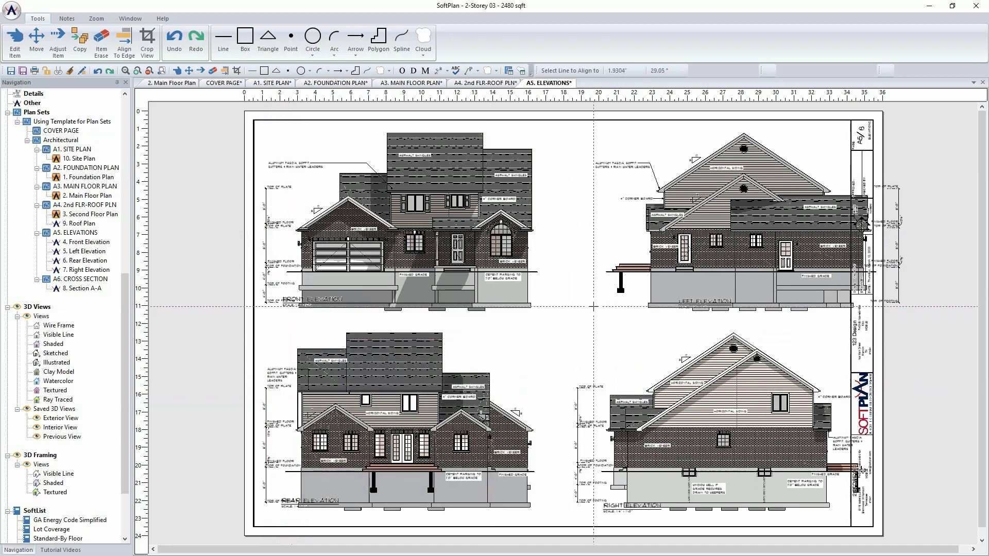
# Shift the left and right elevations leftward into line, then go to the A6 CROSS SECTION sheet.
pyautogui.click(37, 40)
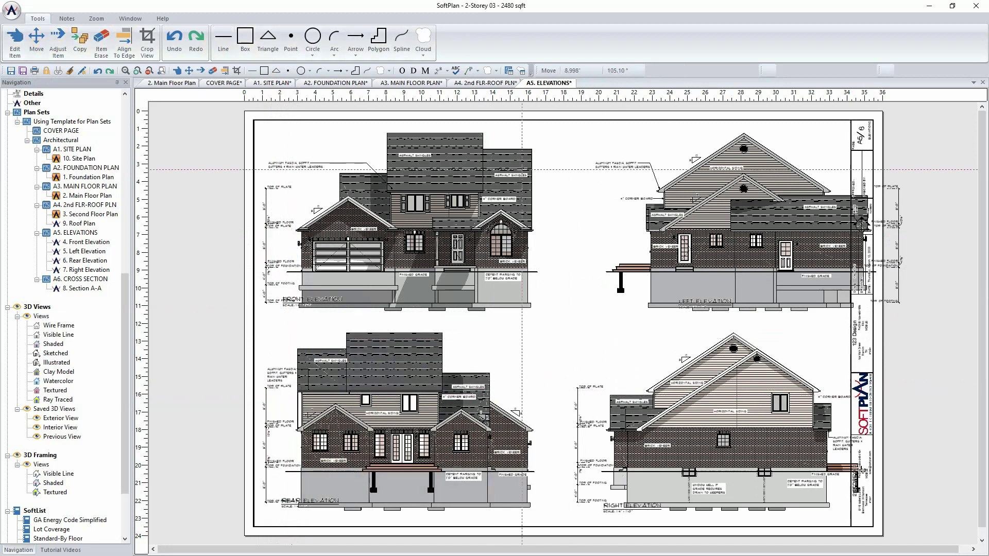
pyautogui.click(783, 256)
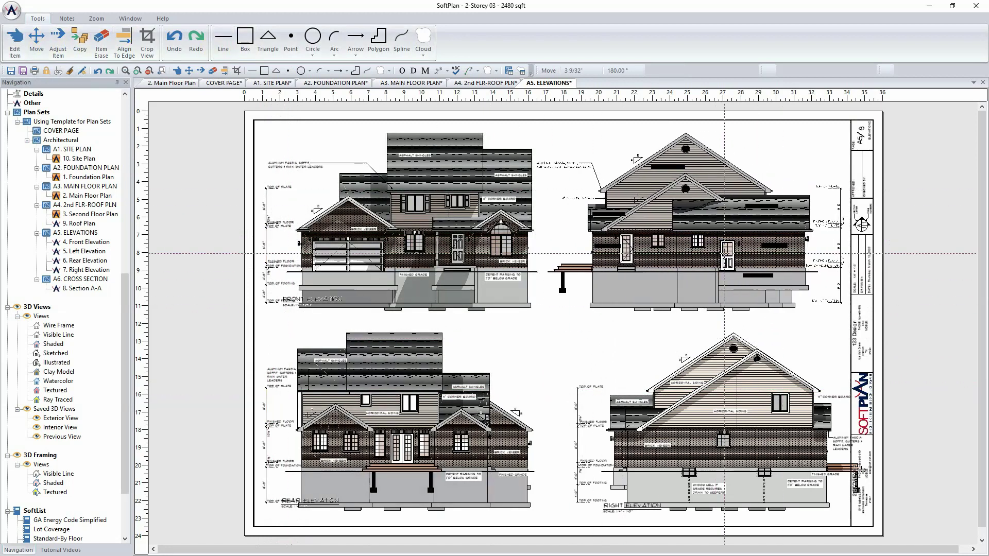
pyautogui.click(726, 253)
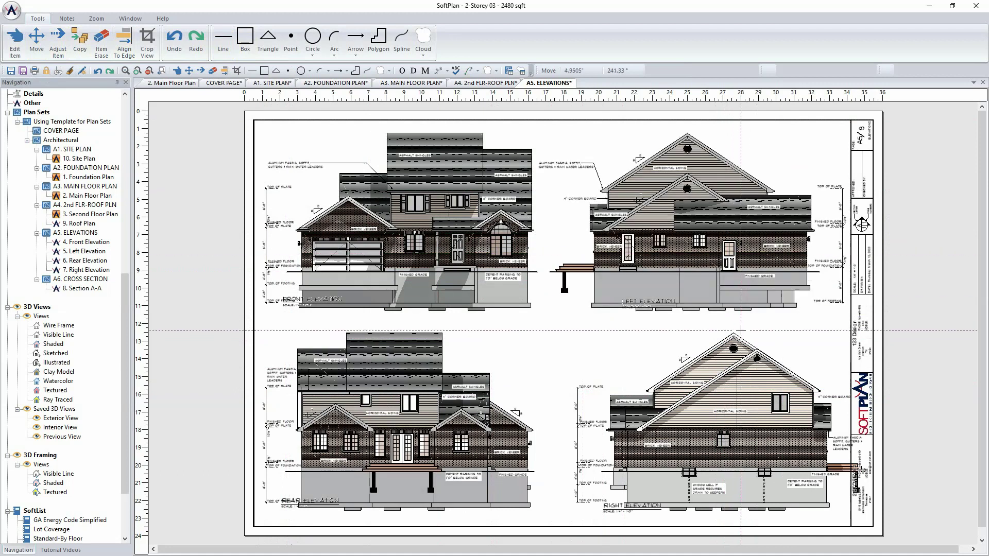
pyautogui.click(576, 396)
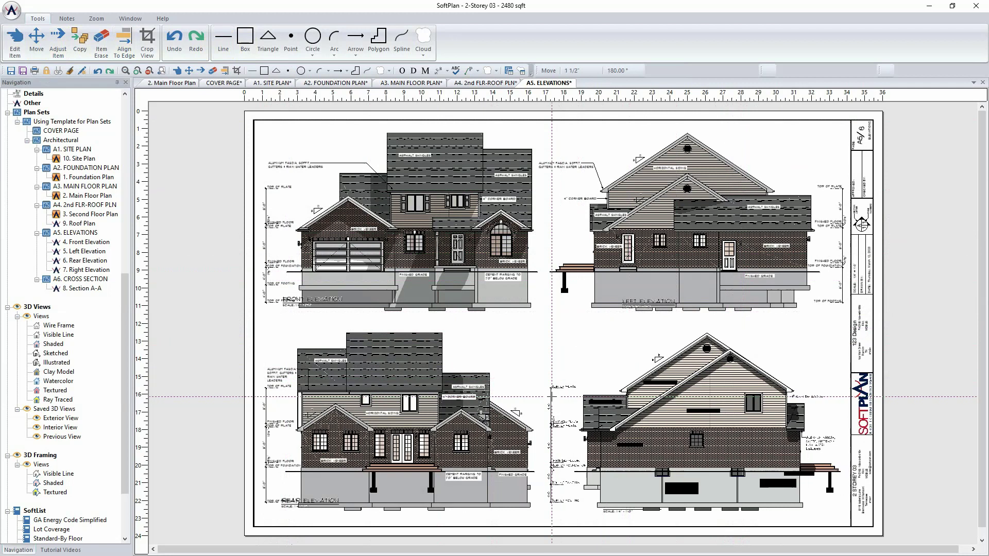
pyautogui.click(551, 396)
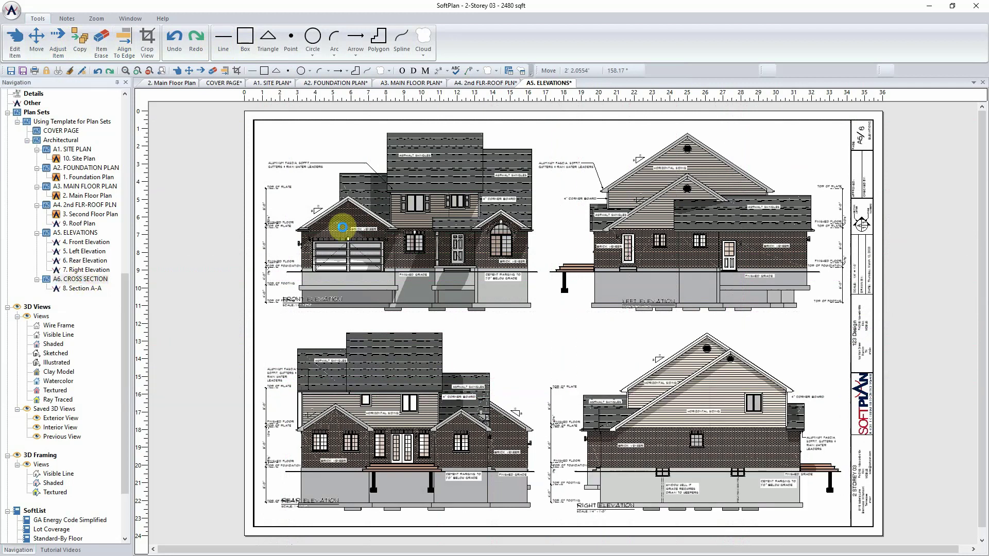
pyautogui.press('pagedown')
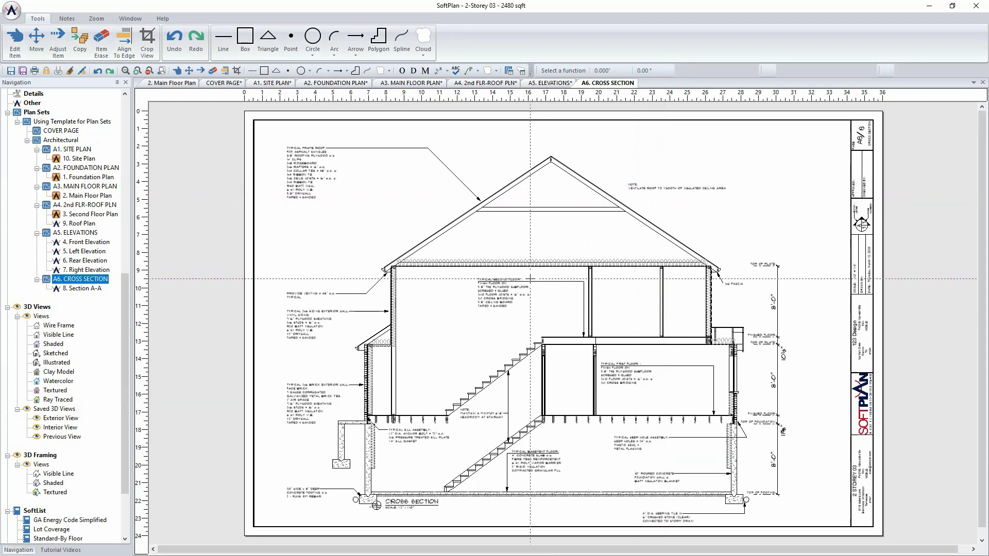
# Change the Section A-A drawing's standard scale from 1/2" = 1' to 3/8" = 1'.
pyautogui.rightClick(506, 356)
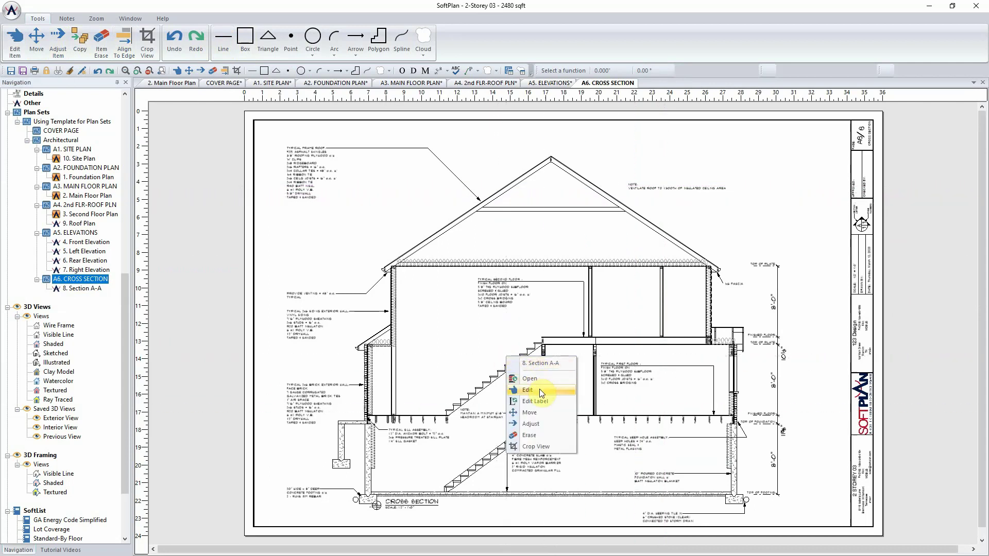
pyautogui.click(540, 388)
pyautogui.click(648, 436)
pyautogui.click(657, 435)
pyautogui.click(662, 437)
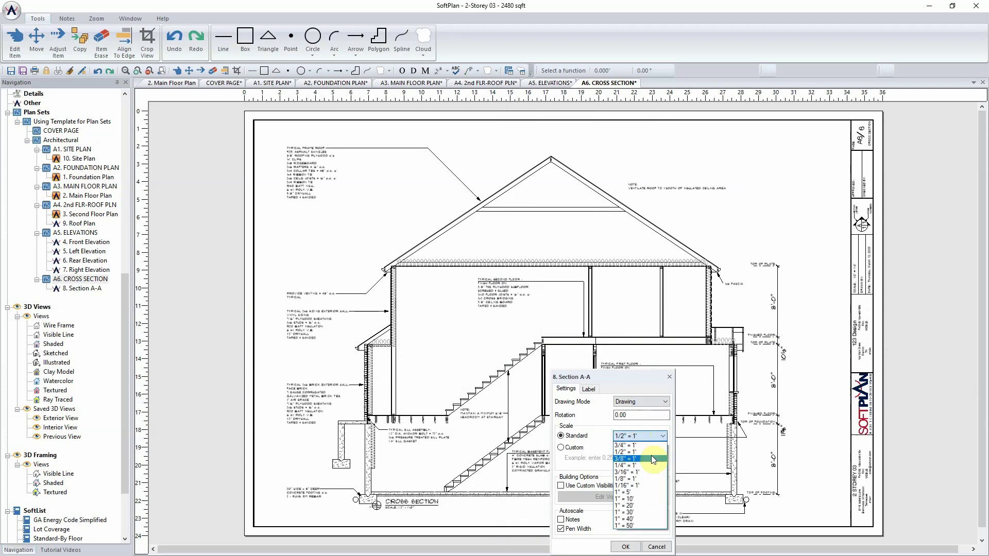
pyautogui.click(653, 459)
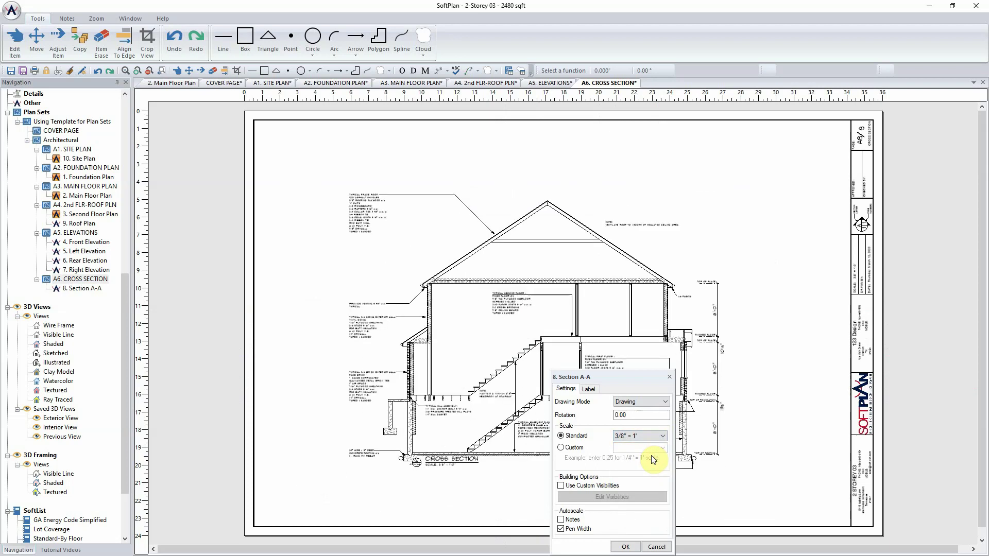
pyautogui.click(624, 547)
pyautogui.click(32, 45)
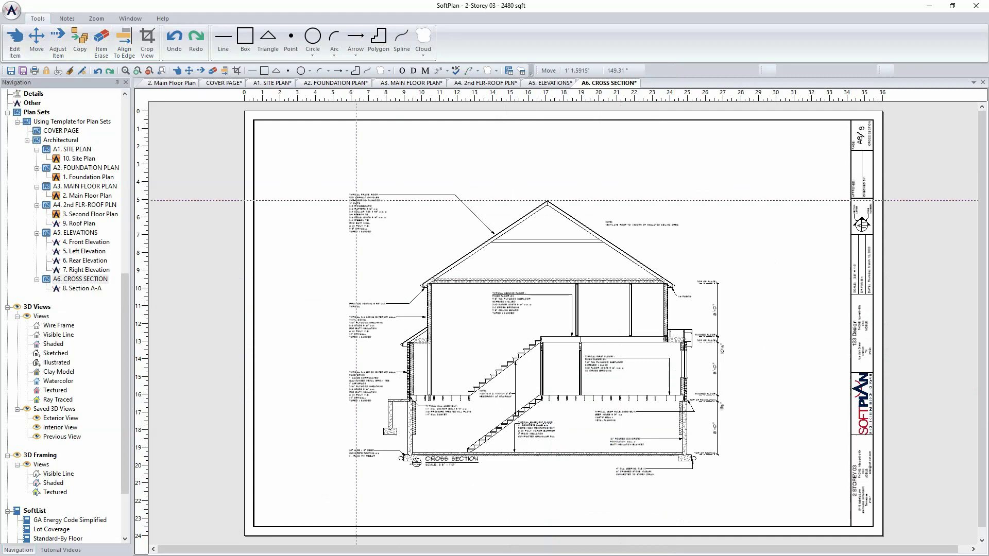
# Move the section drawing higher on A6 and drop its CROSS SECTION title lower beneath it.
pyautogui.click(557, 309)
pyautogui.click(523, 364)
pyautogui.click(416, 434)
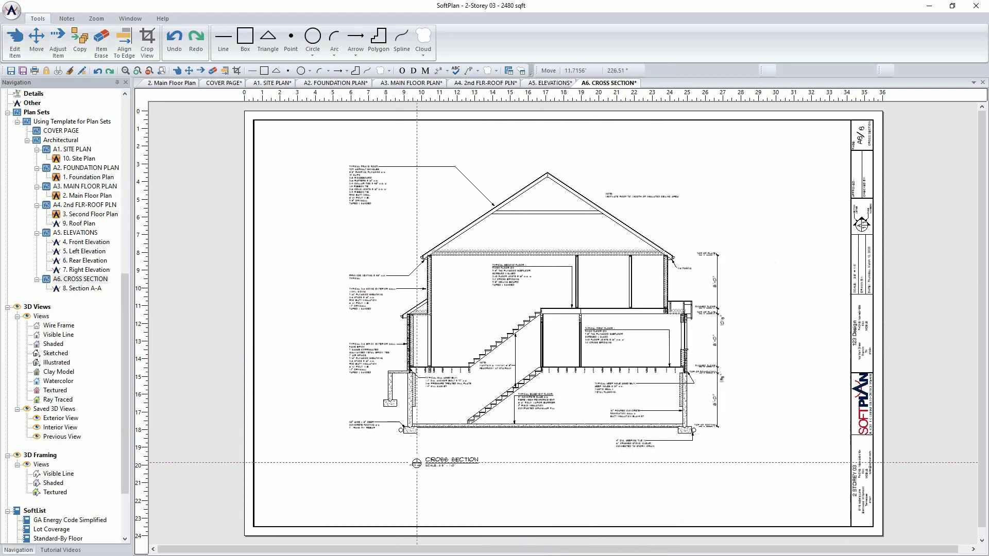
pyautogui.doubleClick(416, 462)
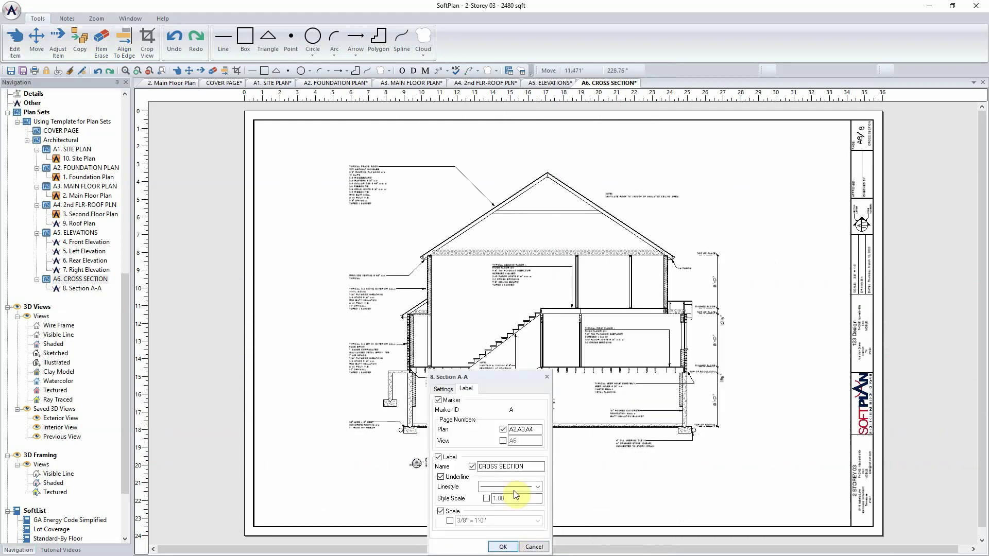
pyautogui.click(502, 547)
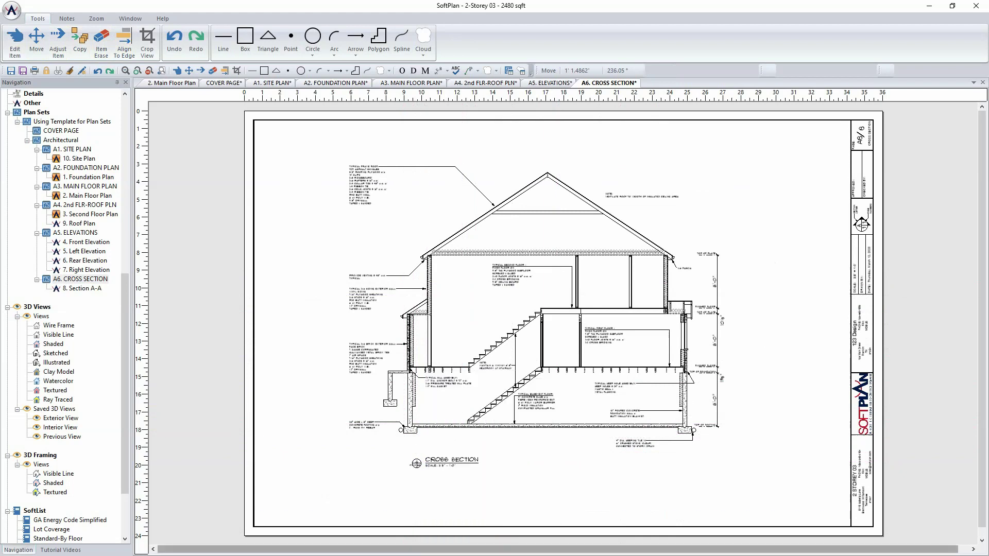